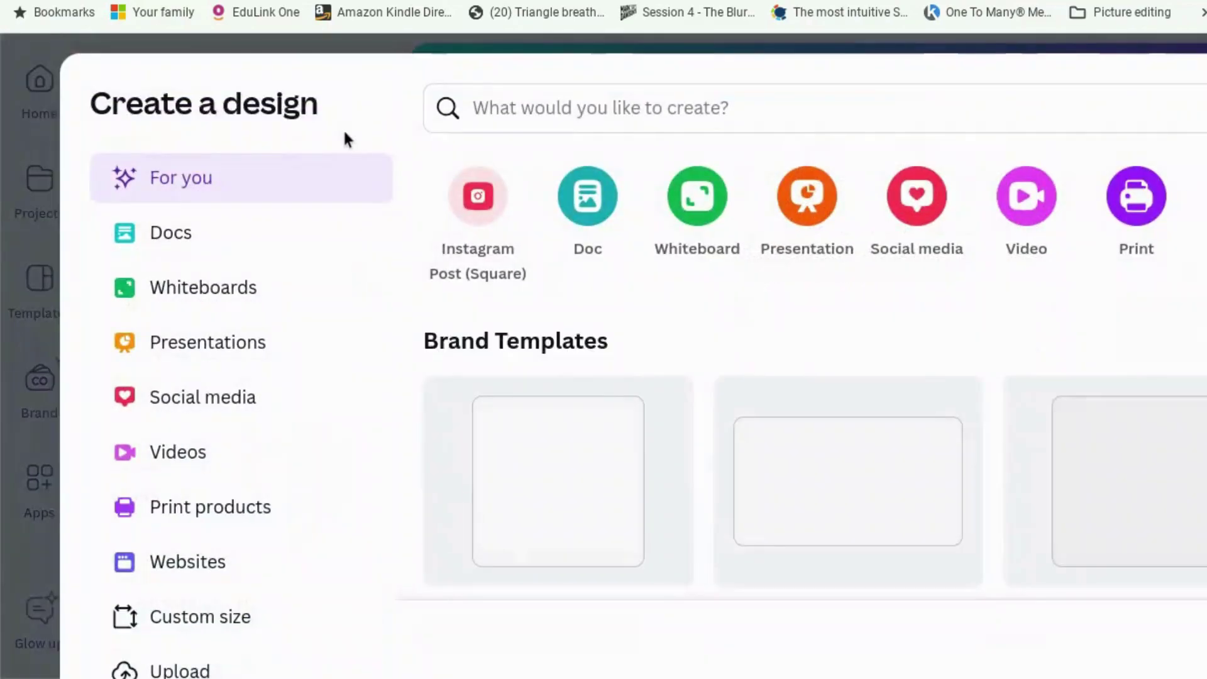
Create a blank Document (A4 Portrait) design, 210 × 297 mm.
click(524, 108)
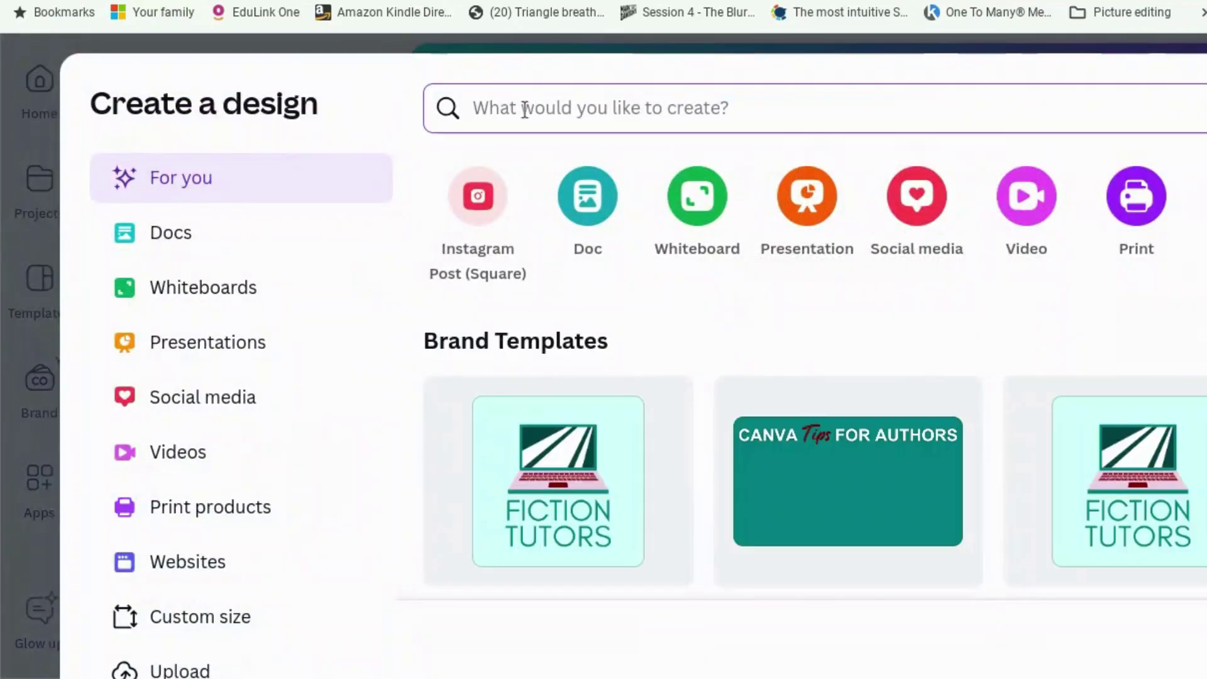
text(a4)
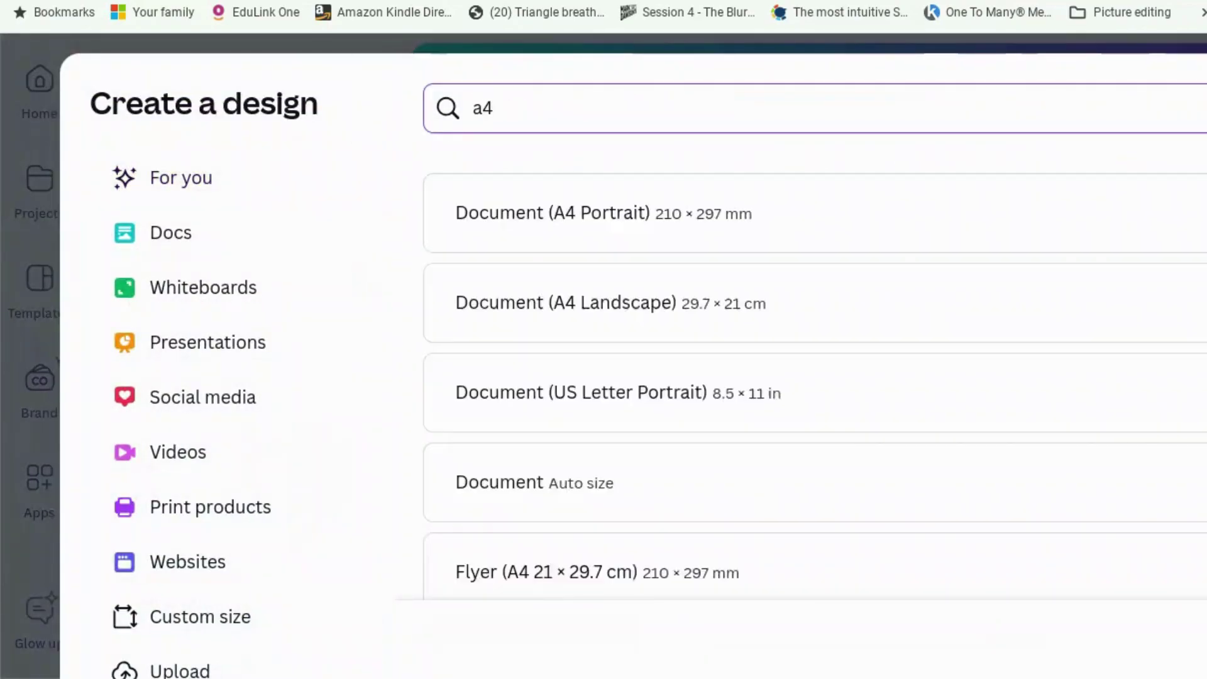
click(604, 216)
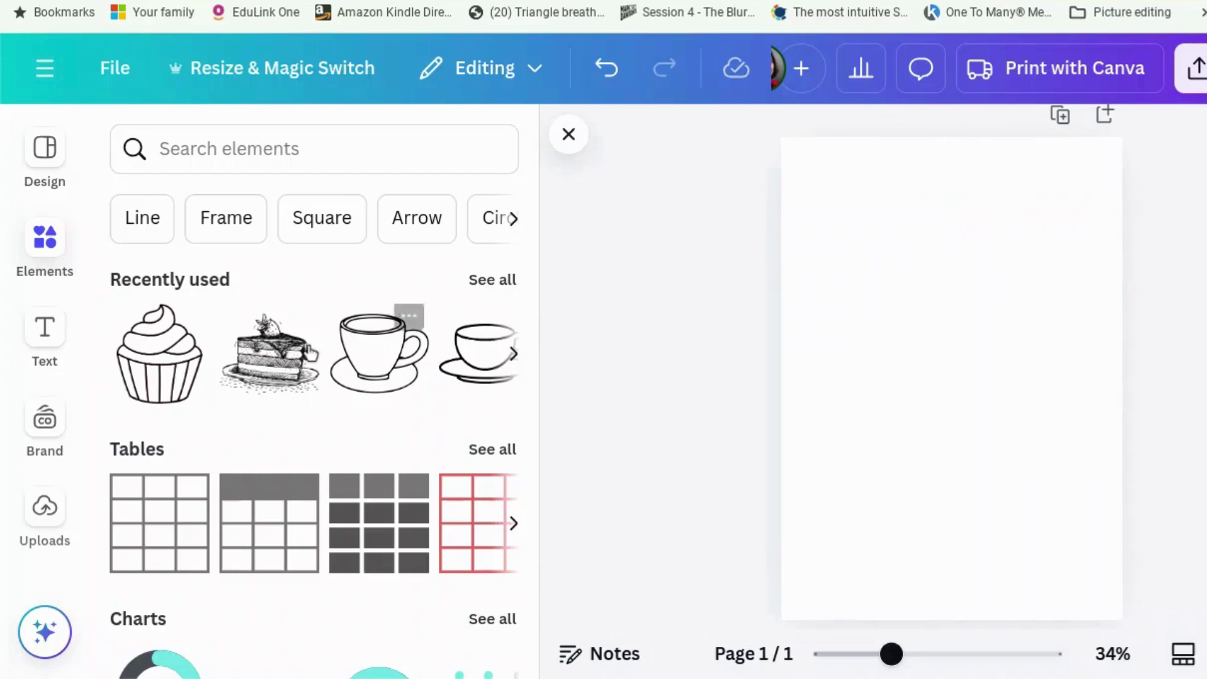
Add the outlined cupcake graphic to the page and shrink it to a tiny icon near the page's upper-left corner.
click(174, 352)
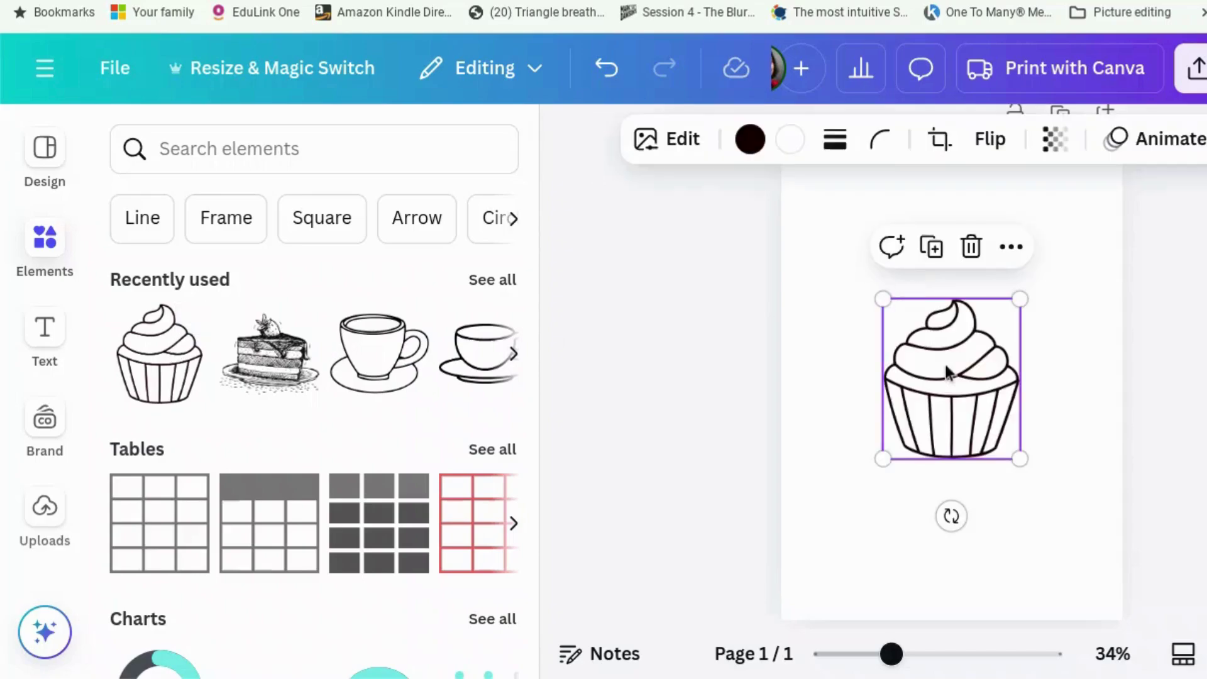
drag(1019, 299, 817, 245)
click(961, 514)
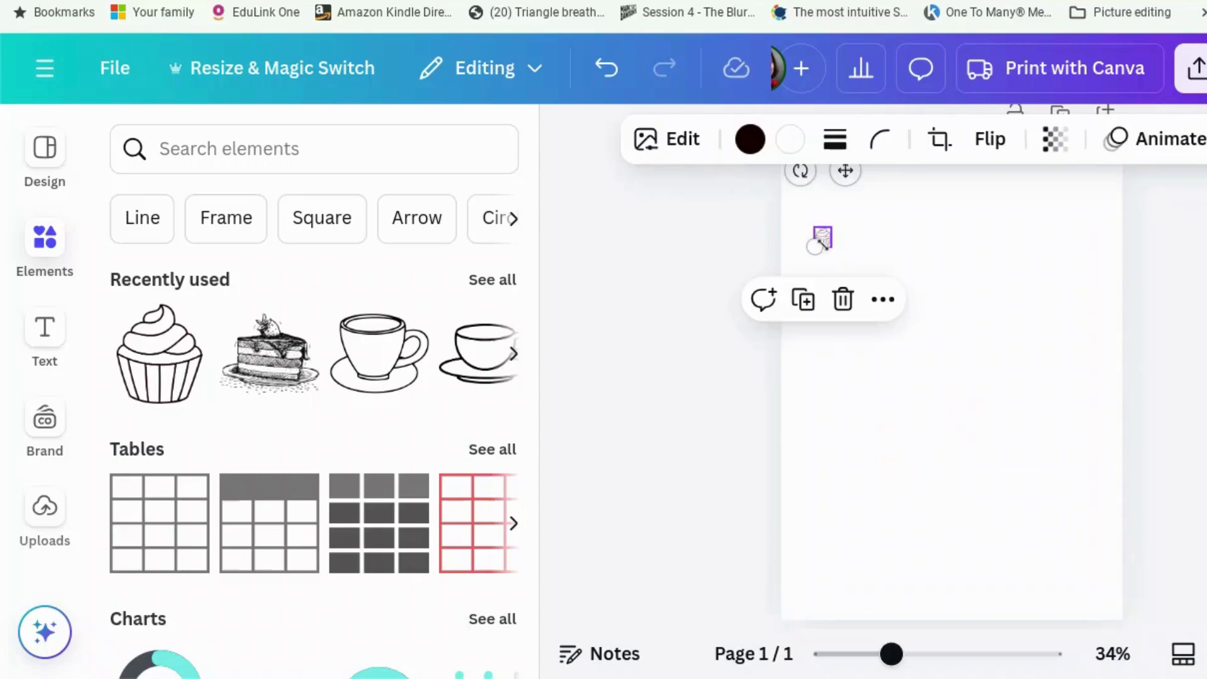
Duplicate the tiny cupcake until there are ten cupcakes on the page.
click(804, 301)
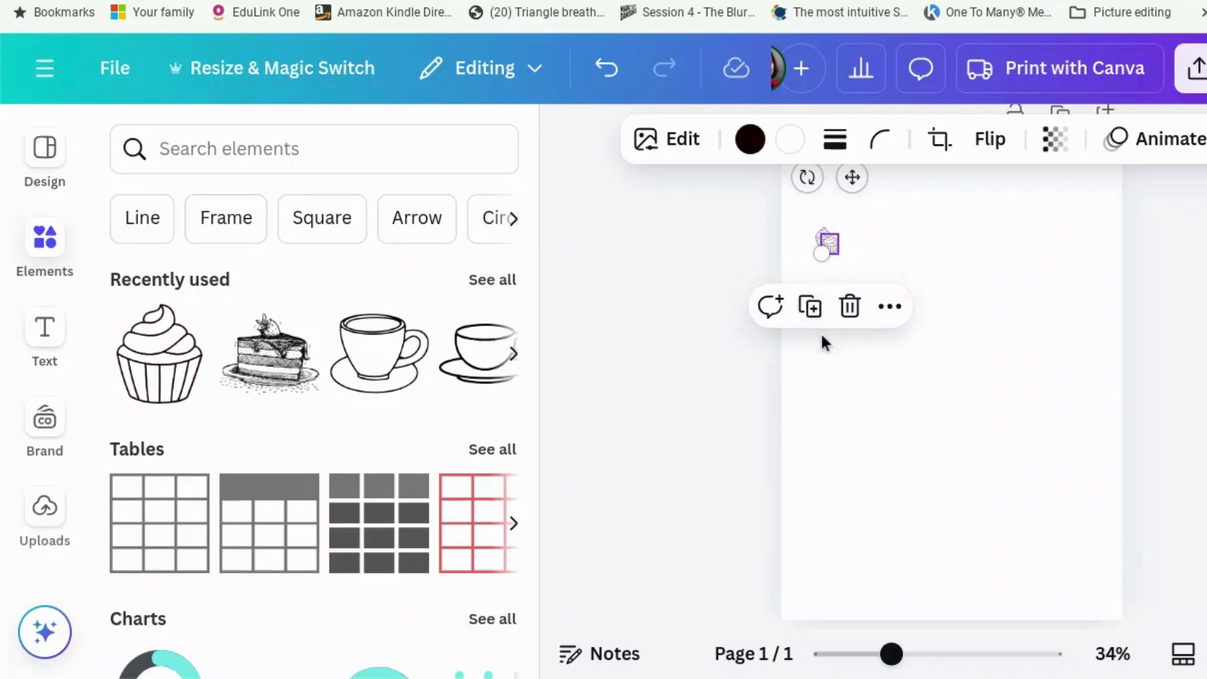
key(ctrl+d)
key(ctrl+d)
key(ctrl+d)
key(ctrl+d)
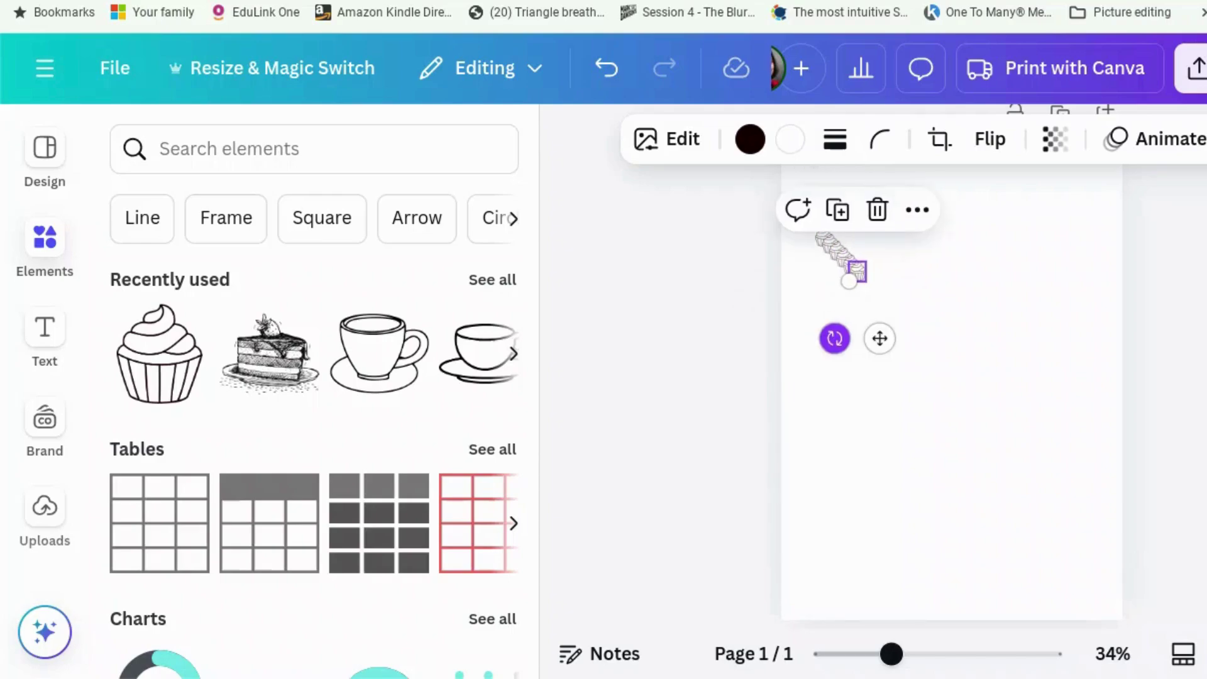
key(ctrl+d)
key(ctrl+d)
key(ctrl+d)
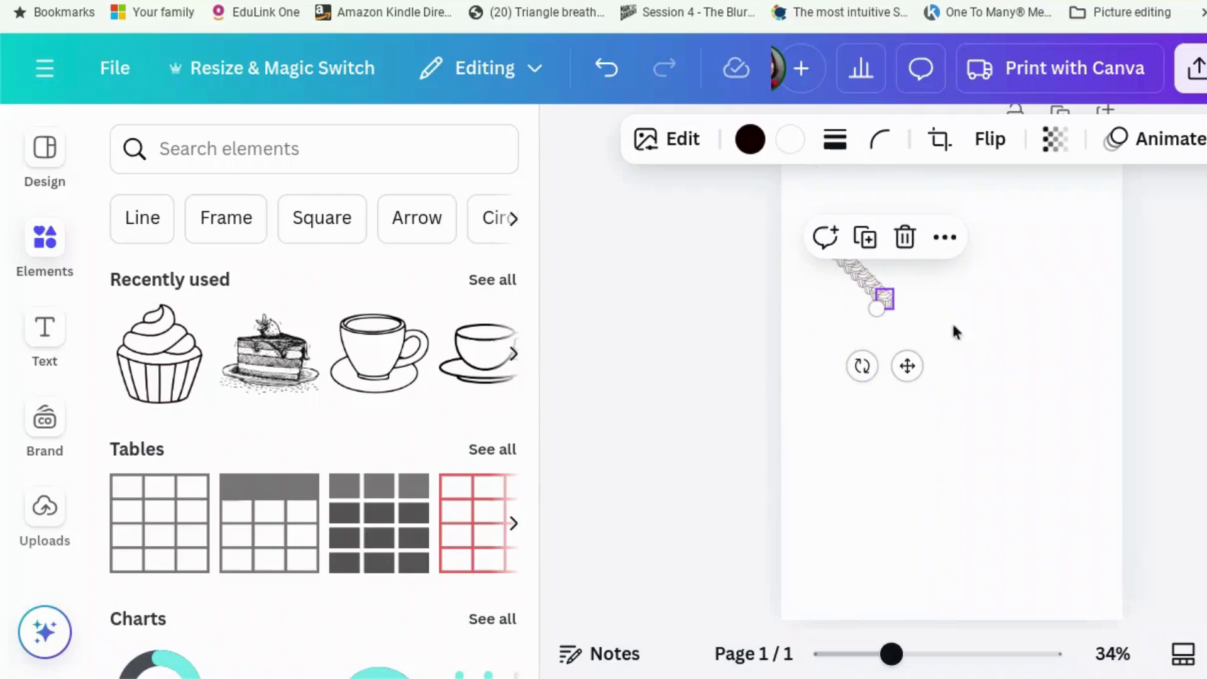
click(979, 344)
drag(913, 336, 789, 202)
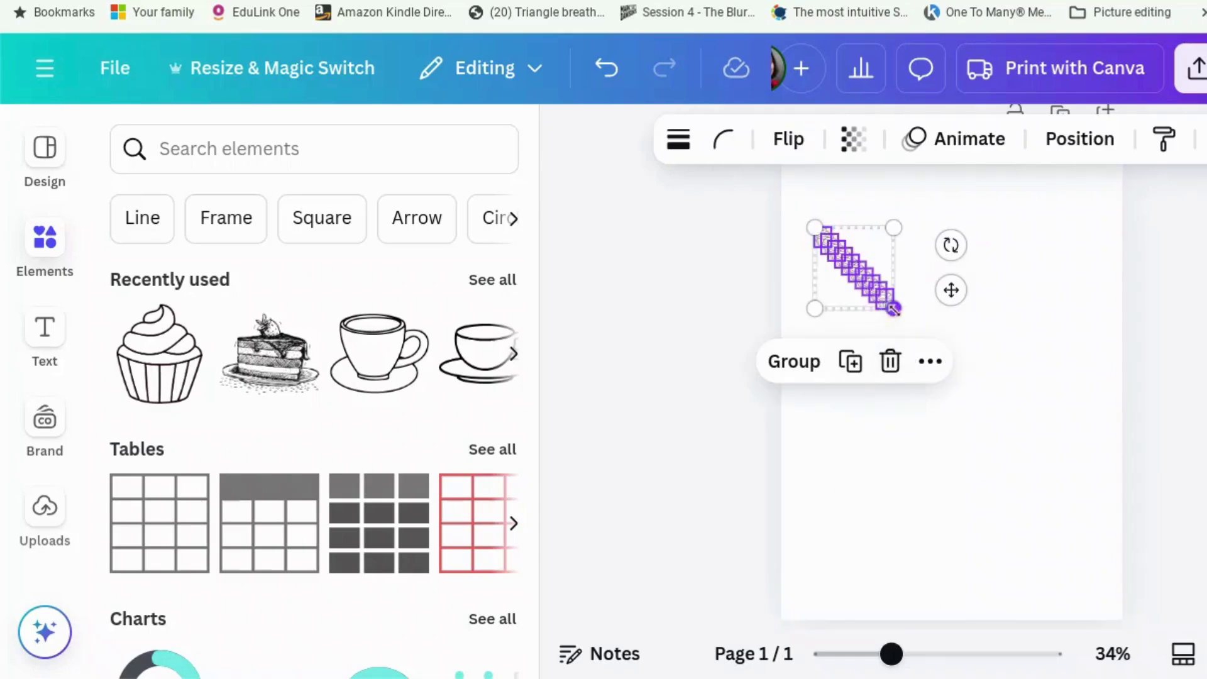
click(1011, 356)
Spread the ten cupcakes into a rough horizontal row across the upper part of the page, without overlaps.
drag(882, 305, 1037, 234)
drag(872, 284, 951, 237)
drag(850, 264, 927, 246)
mouse_move(847, 266)
mouse_down()
mouse_move(894, 248)
mouse_move(845, 242)
mouse_up()
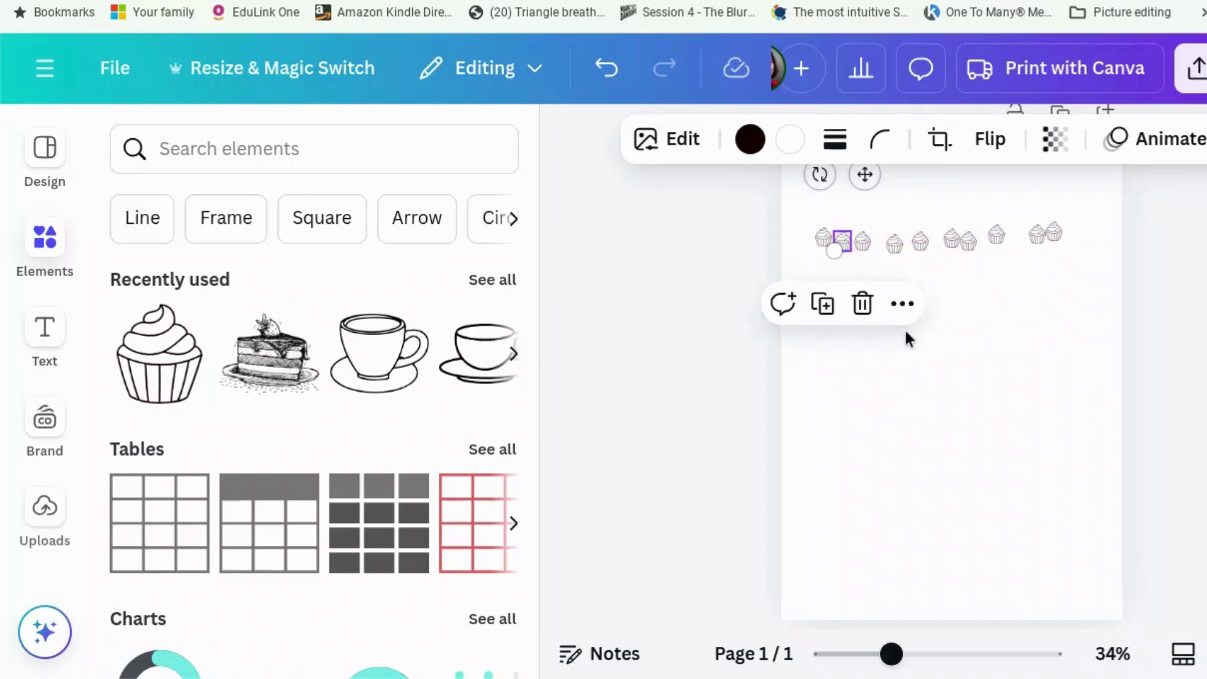
click(905, 334)
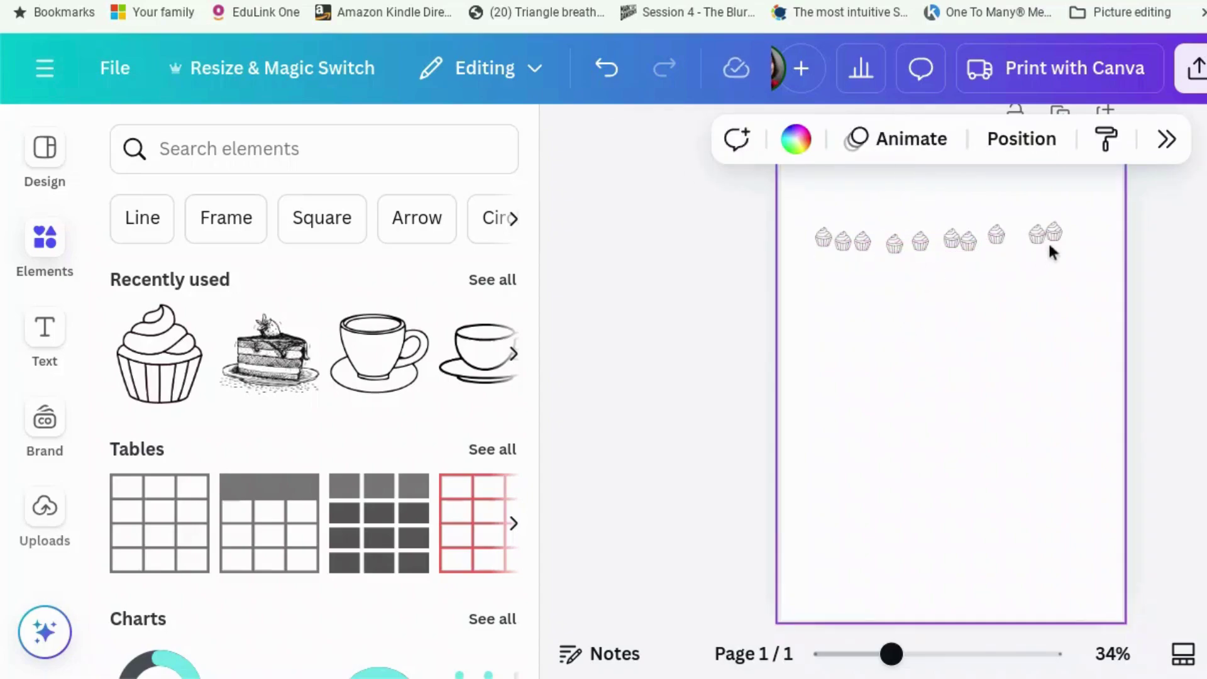
drag(1050, 246, 1068, 237)
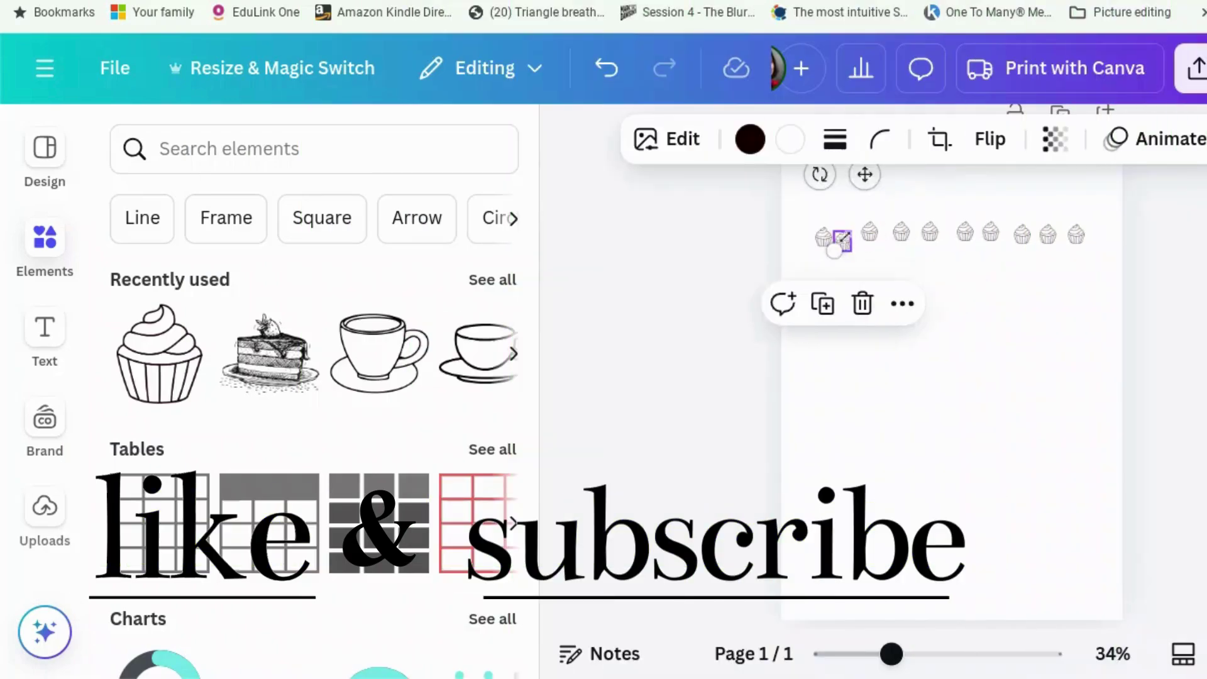
drag(840, 243, 847, 237)
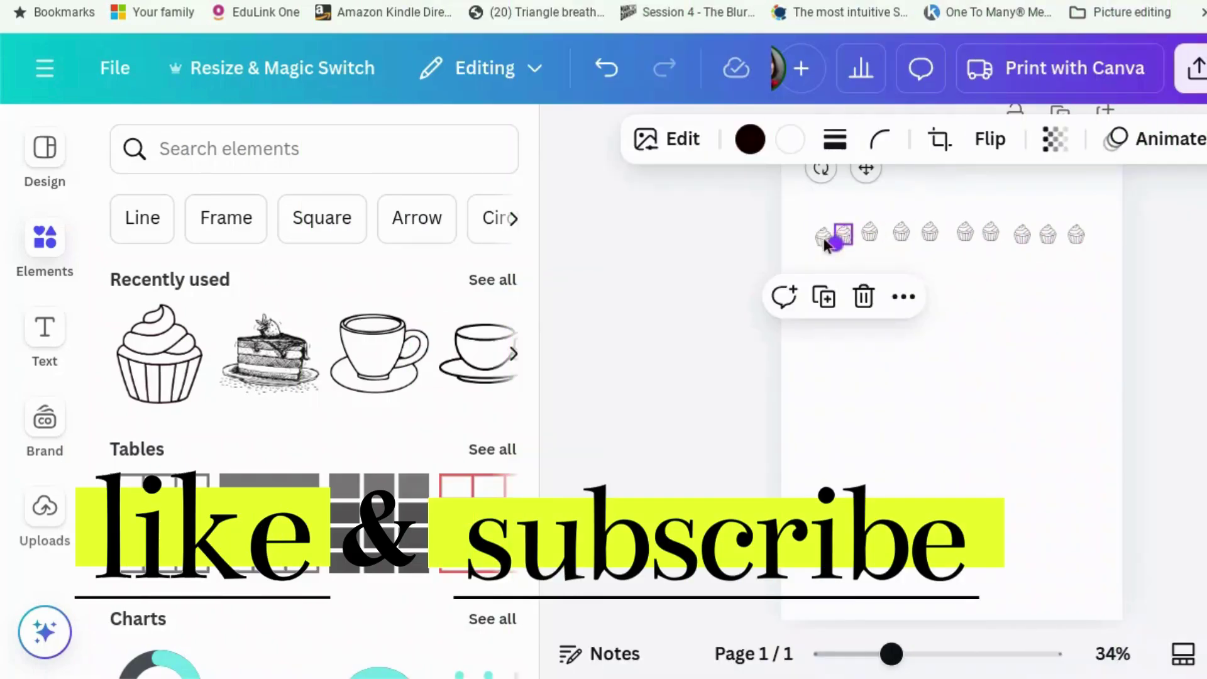
Align and evenly space all ten cupcakes in the row with Tidy up.
click(903, 297)
click(1137, 272)
drag(1123, 248, 781, 201)
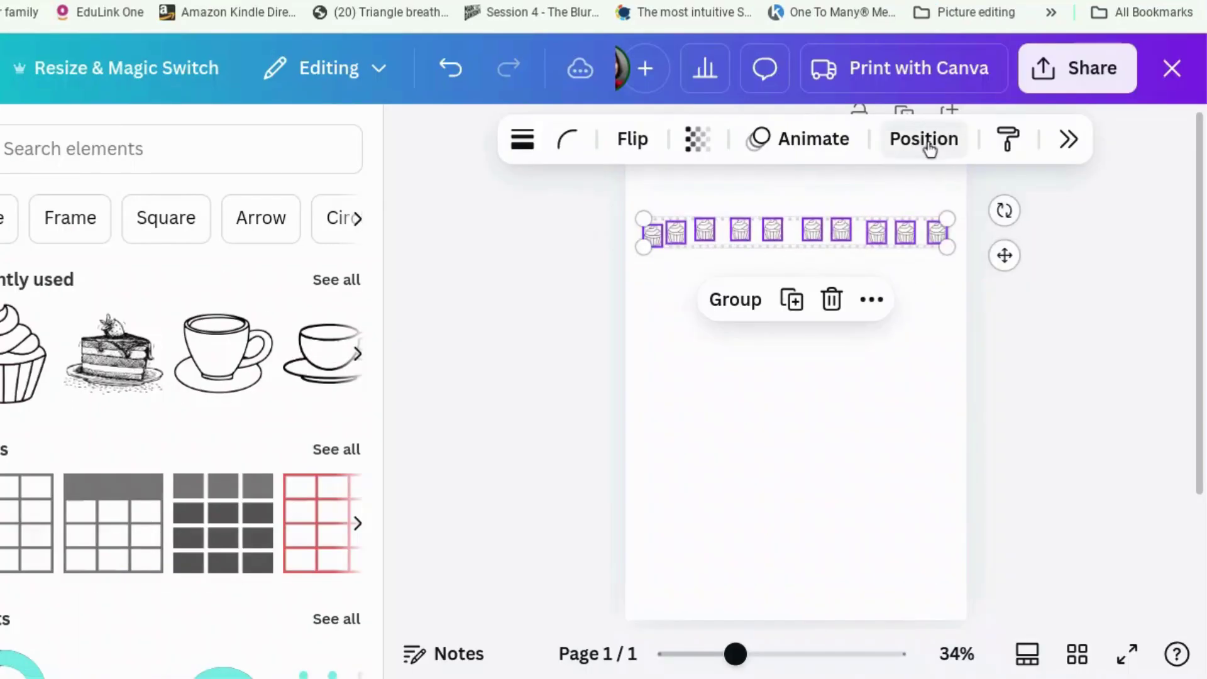
click(1081, 142)
scroll(931, 387, down, 1)
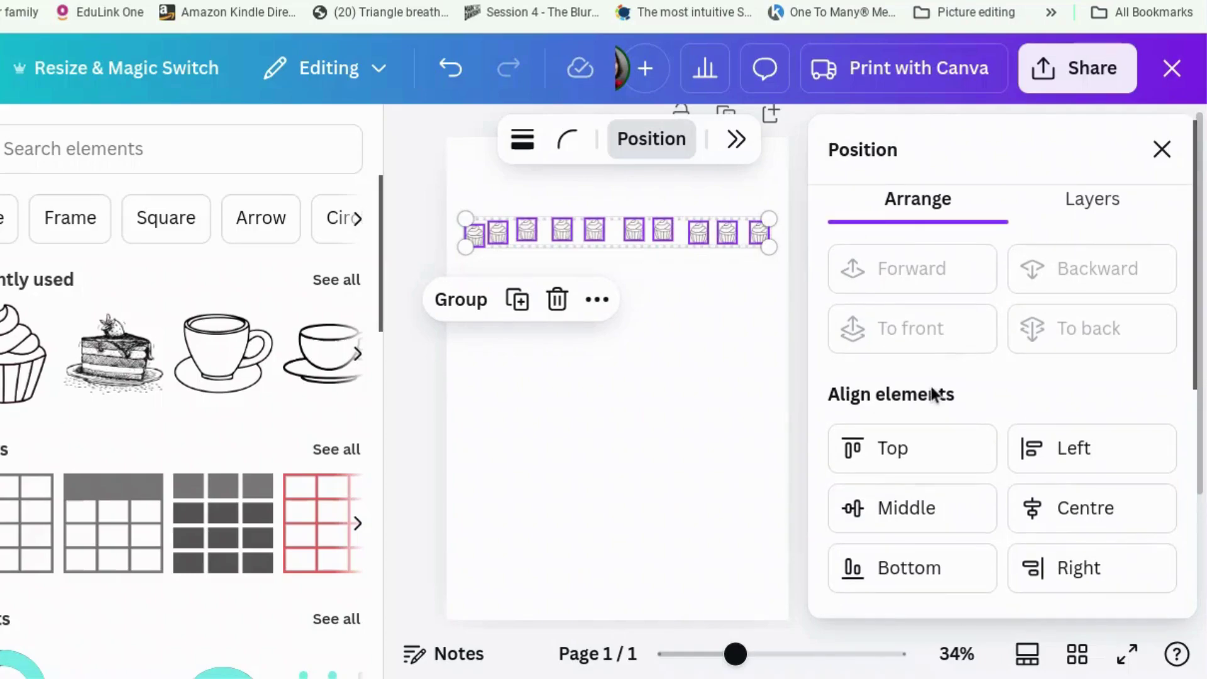
scroll(931, 387, up, 1)
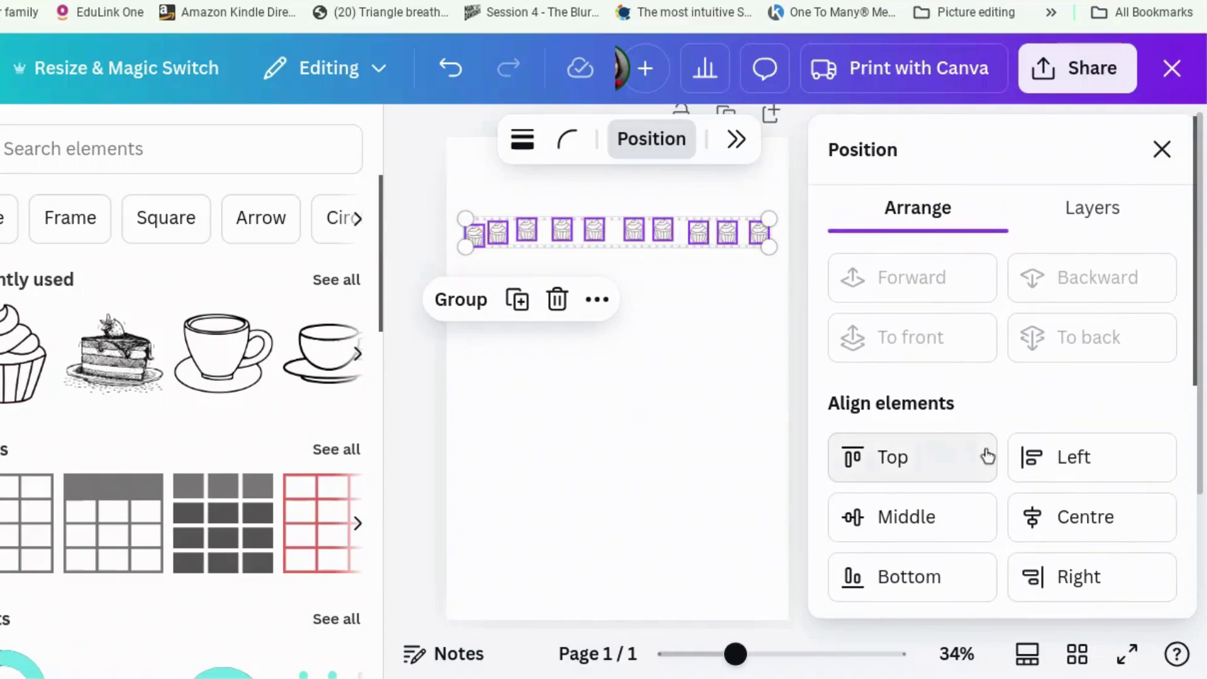
scroll(988, 455, down, 3)
click(919, 535)
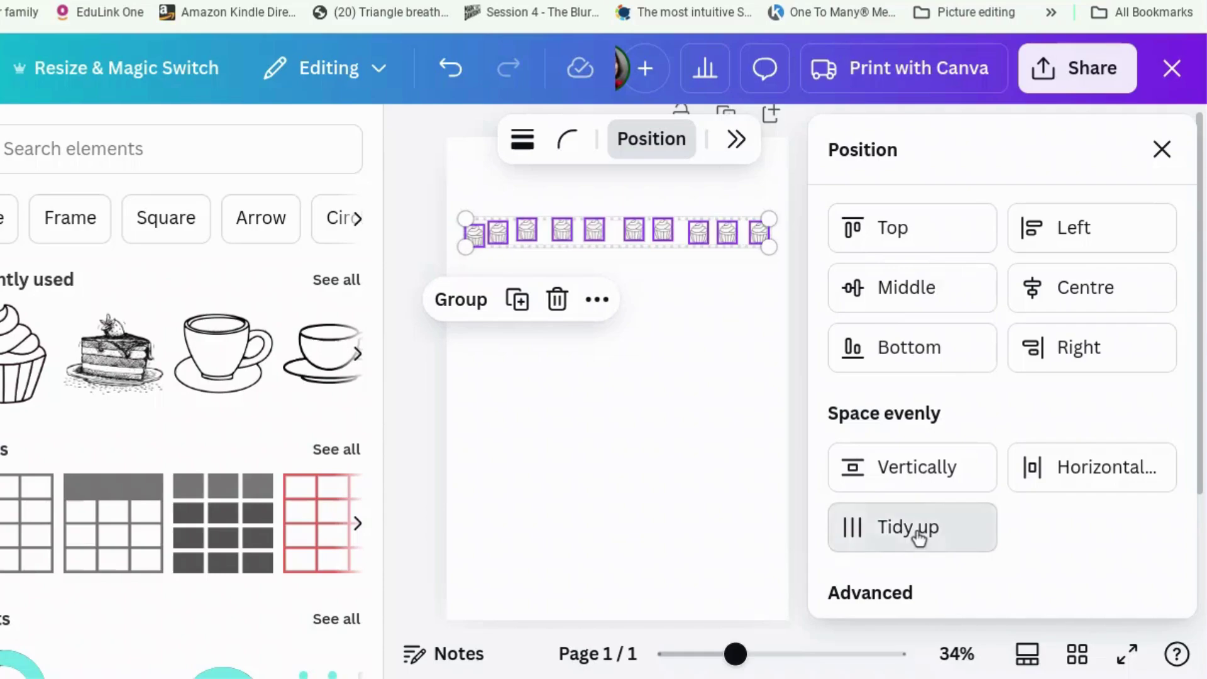
click(702, 469)
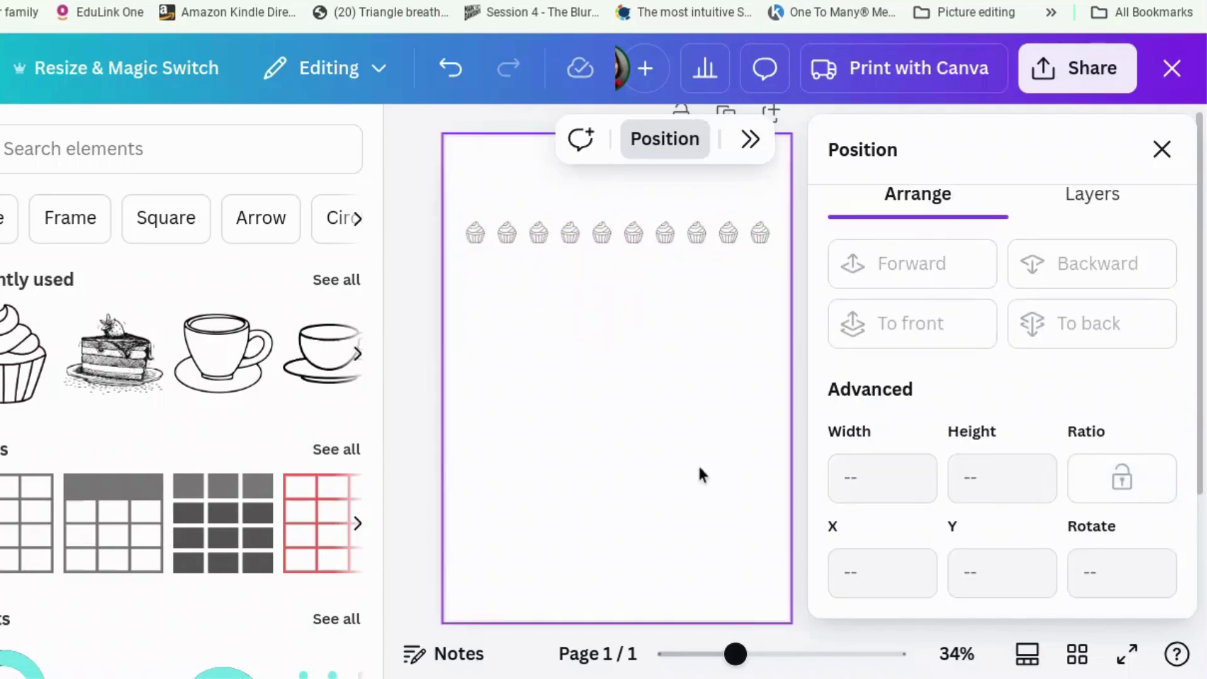
click(793, 248)
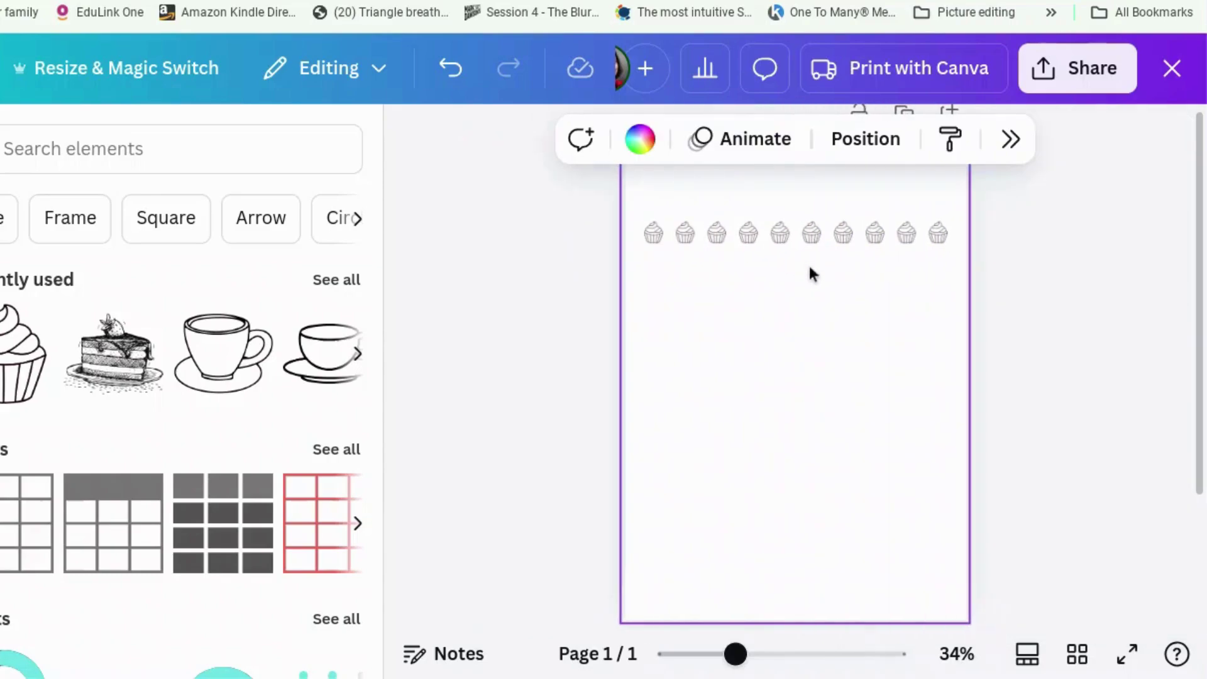
Group the ten evenly spaced cupcakes into a single row.
drag(978, 251, 620, 203)
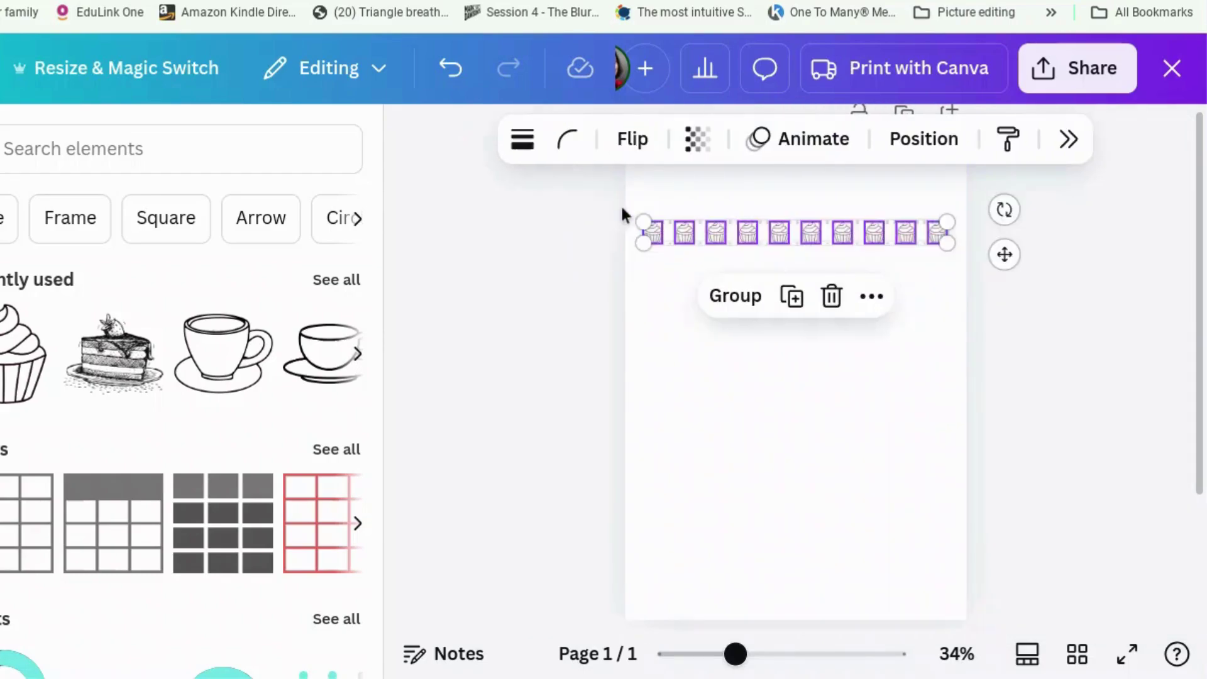
click(412, 134)
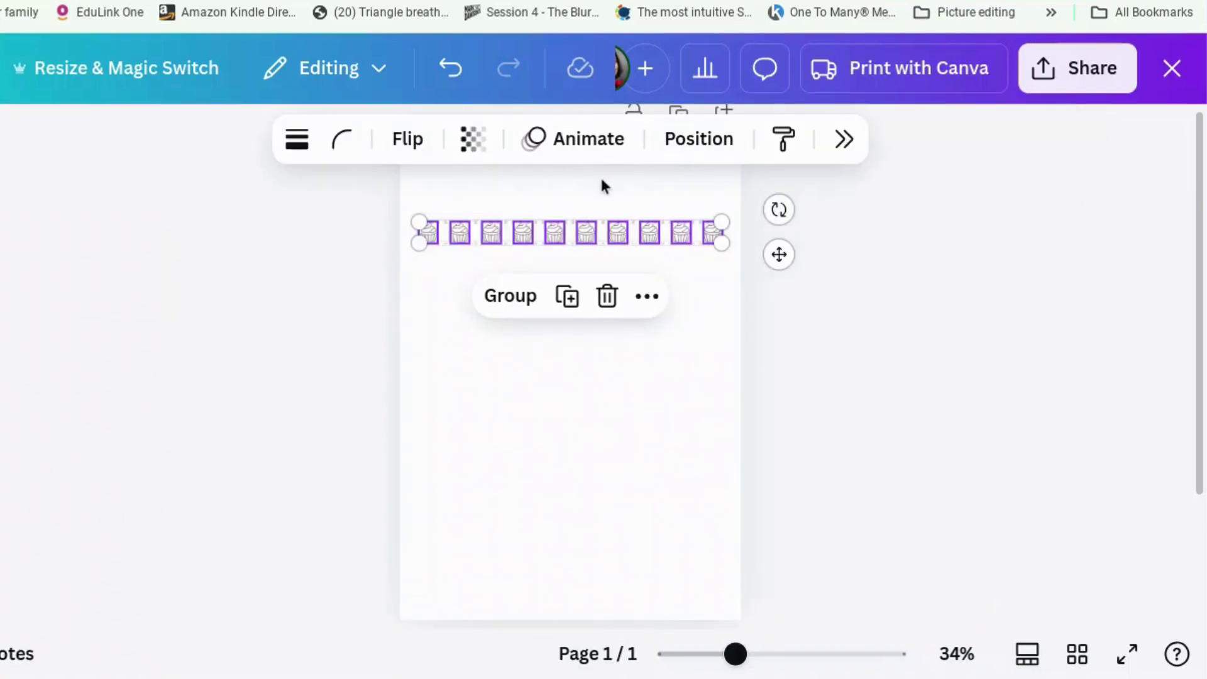
click(526, 301)
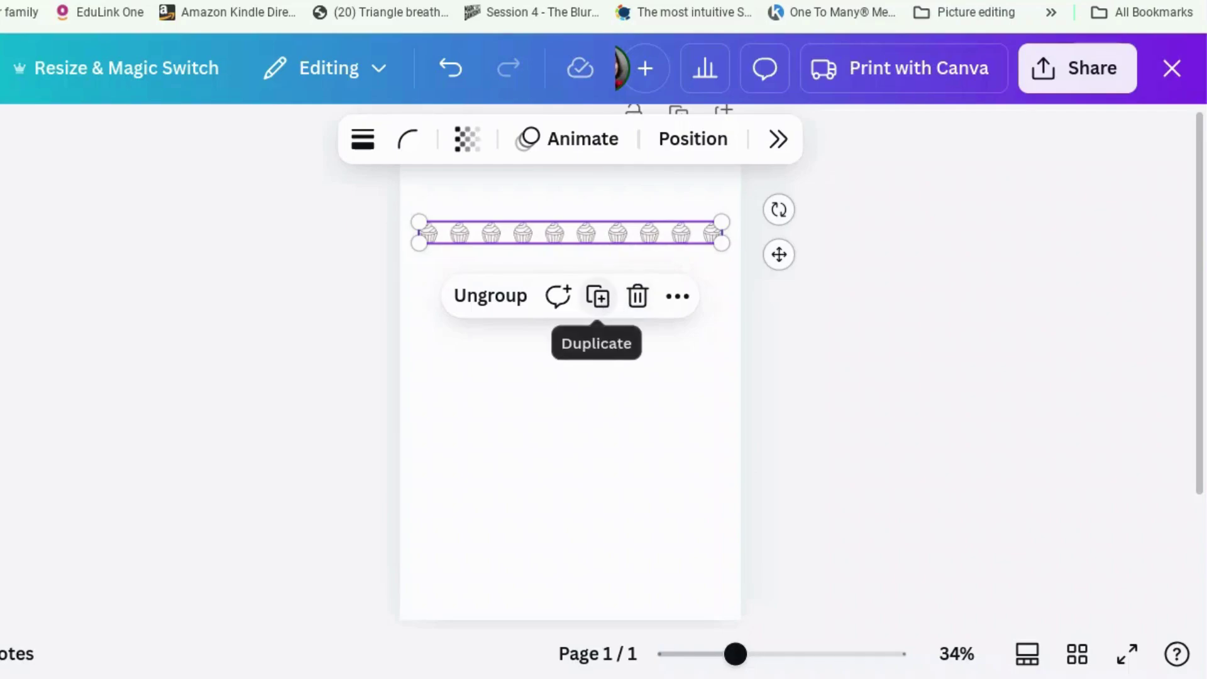
Duplicate the grouped cupcake row four times and place the newest copy clear below the overlapping rows.
click(600, 298)
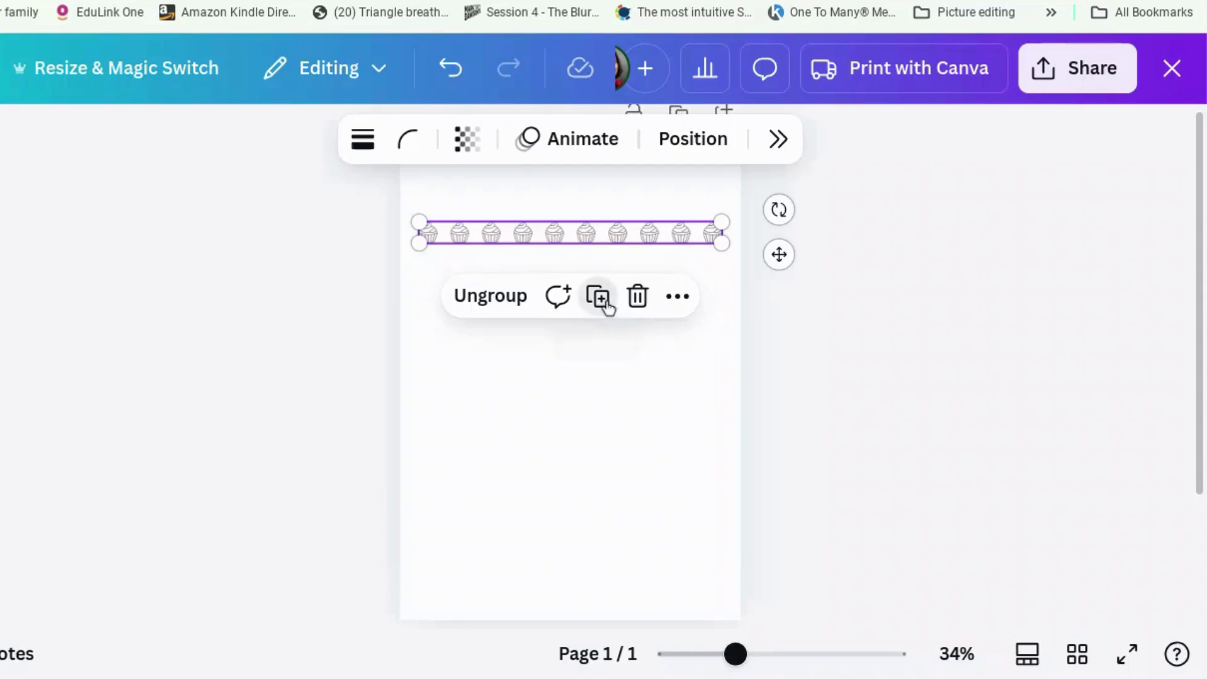
click(605, 308)
click(611, 314)
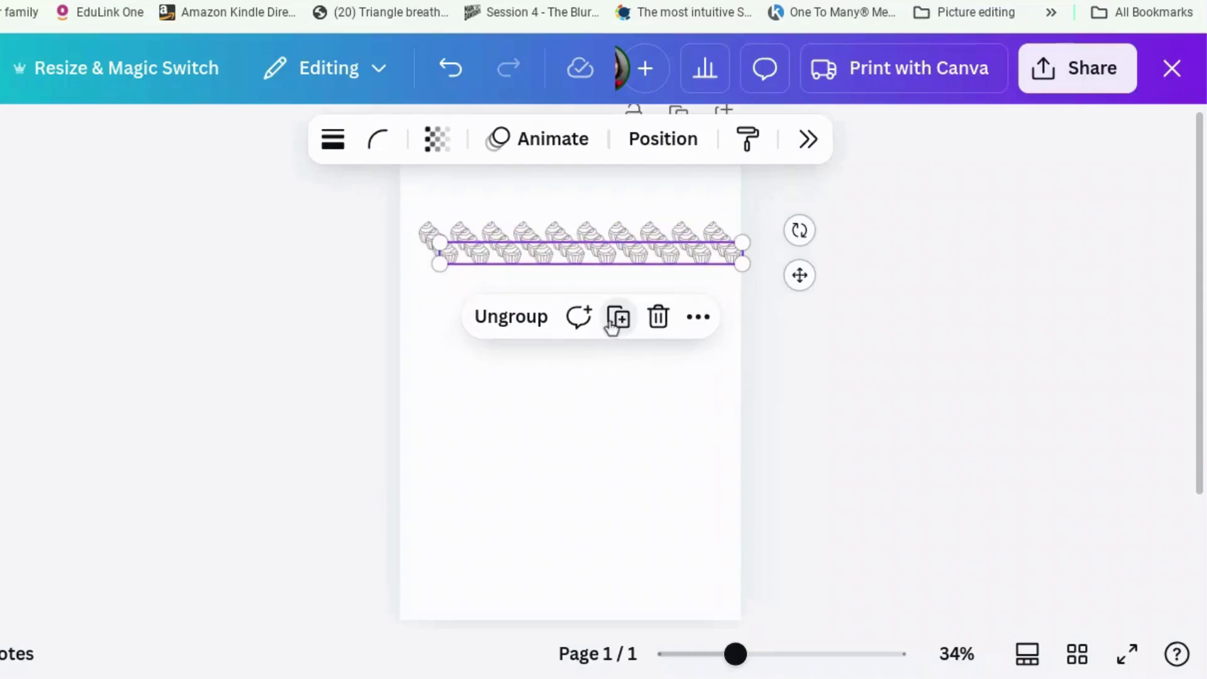
click(619, 327)
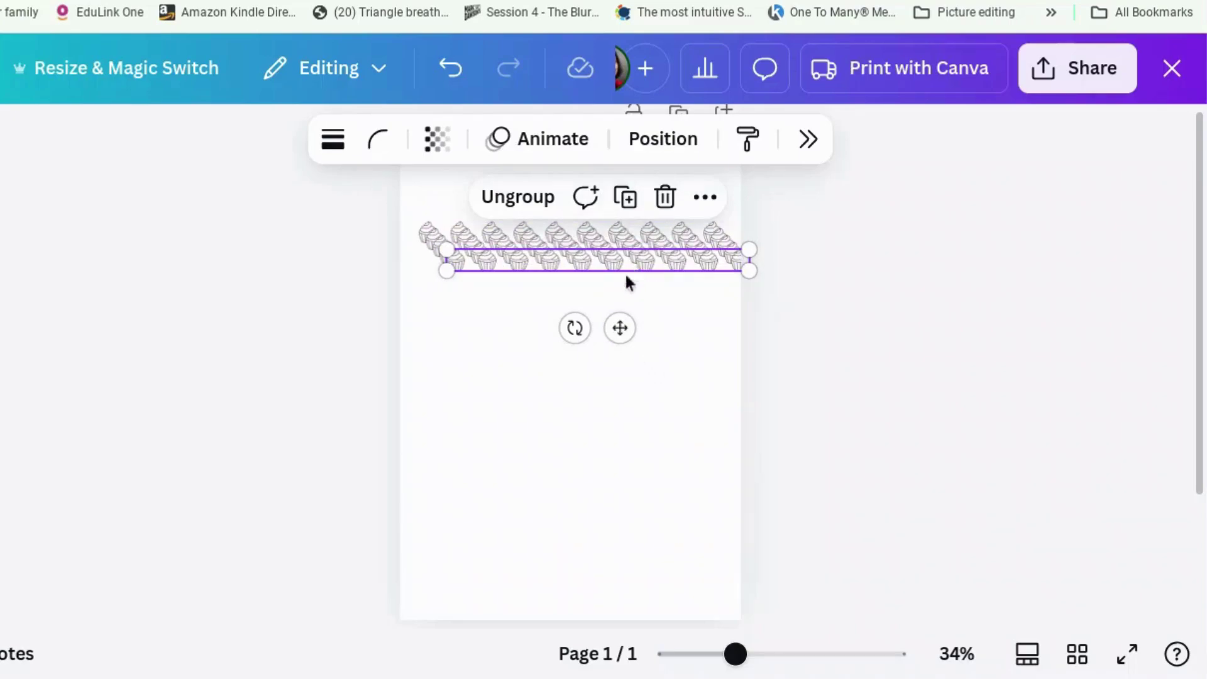
drag(628, 283, 606, 302)
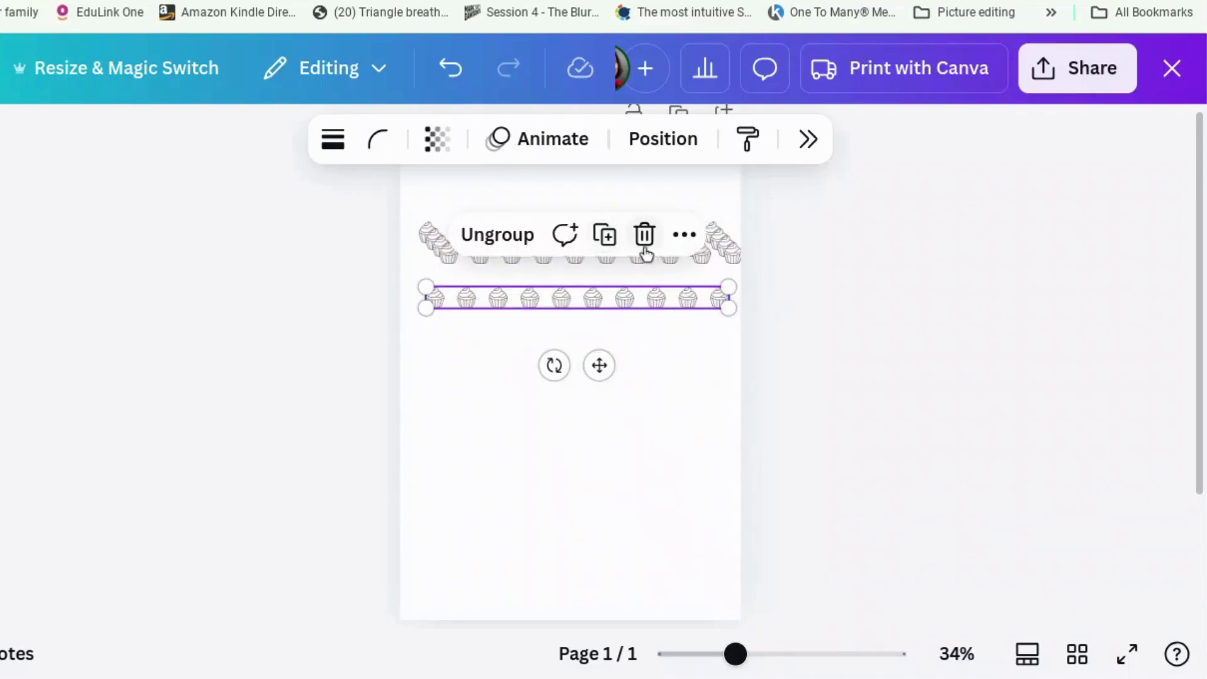
Duplicate the separated cupcake row three more times so the copies continue down the page.
click(604, 234)
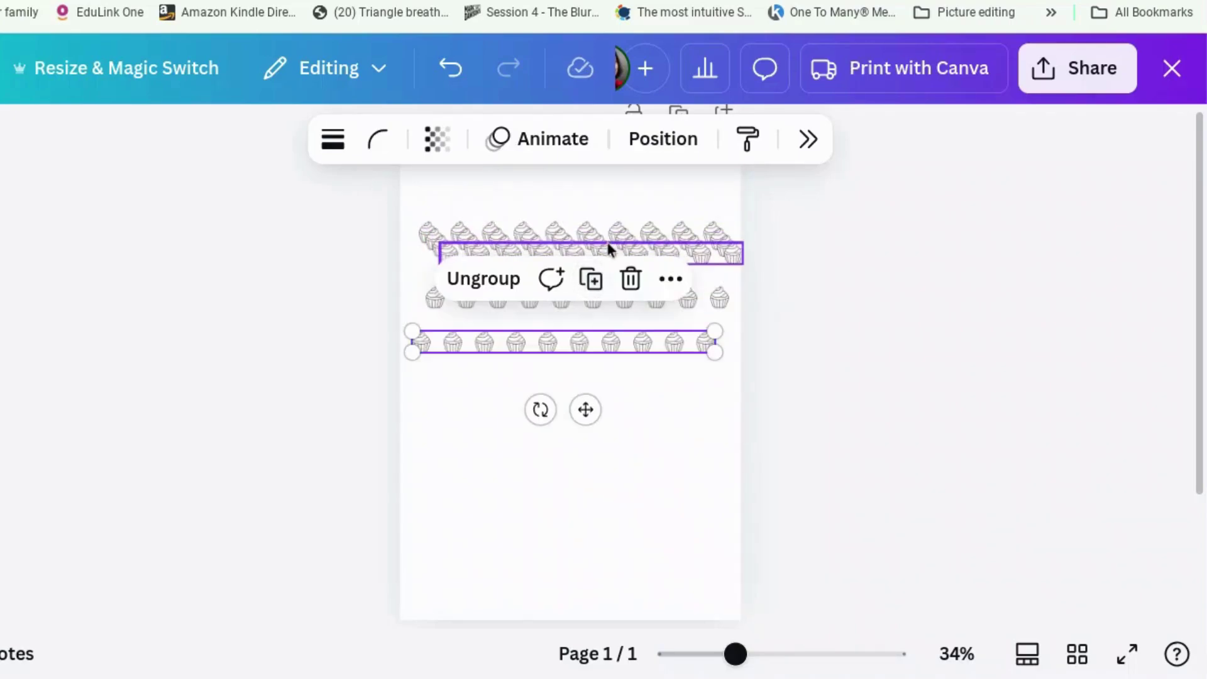
click(594, 279)
click(577, 324)
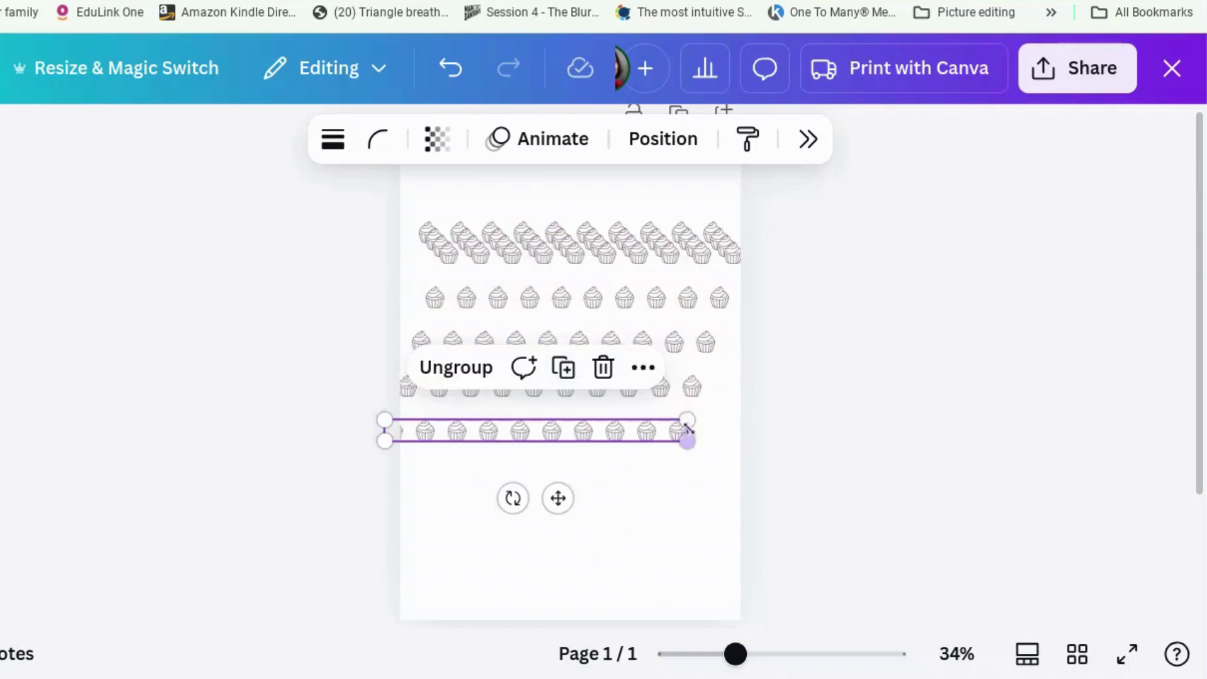
click(738, 418)
click(794, 442)
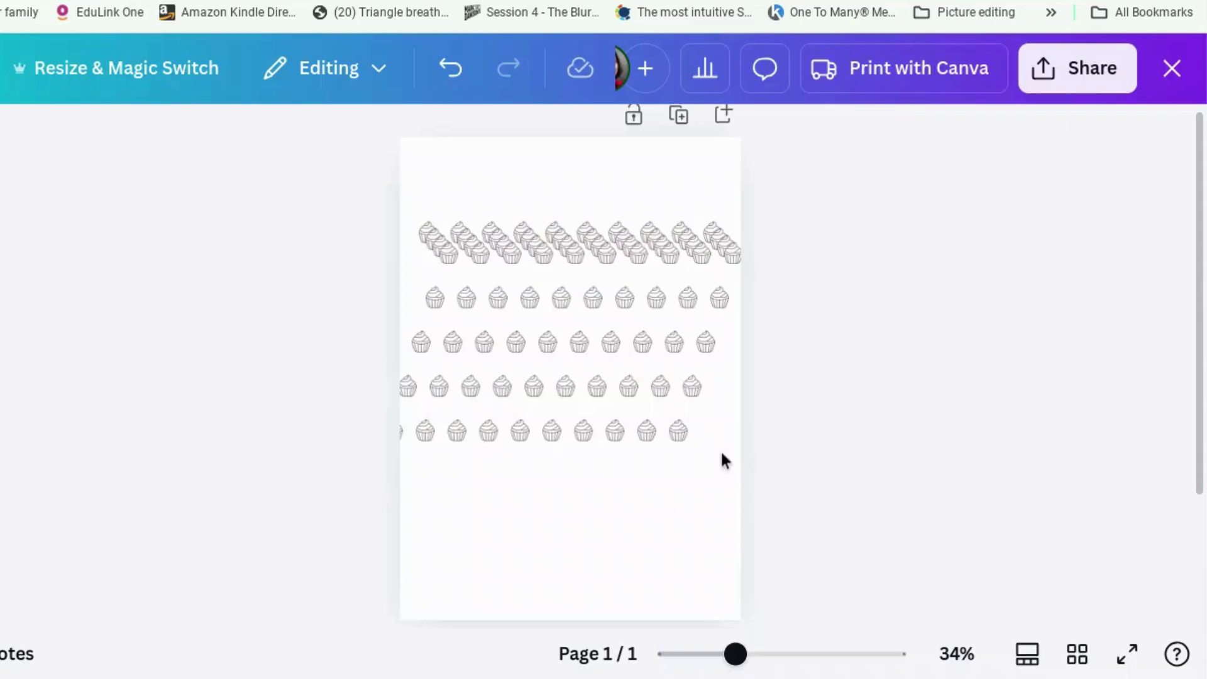
Move the four separate lower cupcake rows further down the page to free space beneath the overlapping rows.
drag(721, 454, 498, 387)
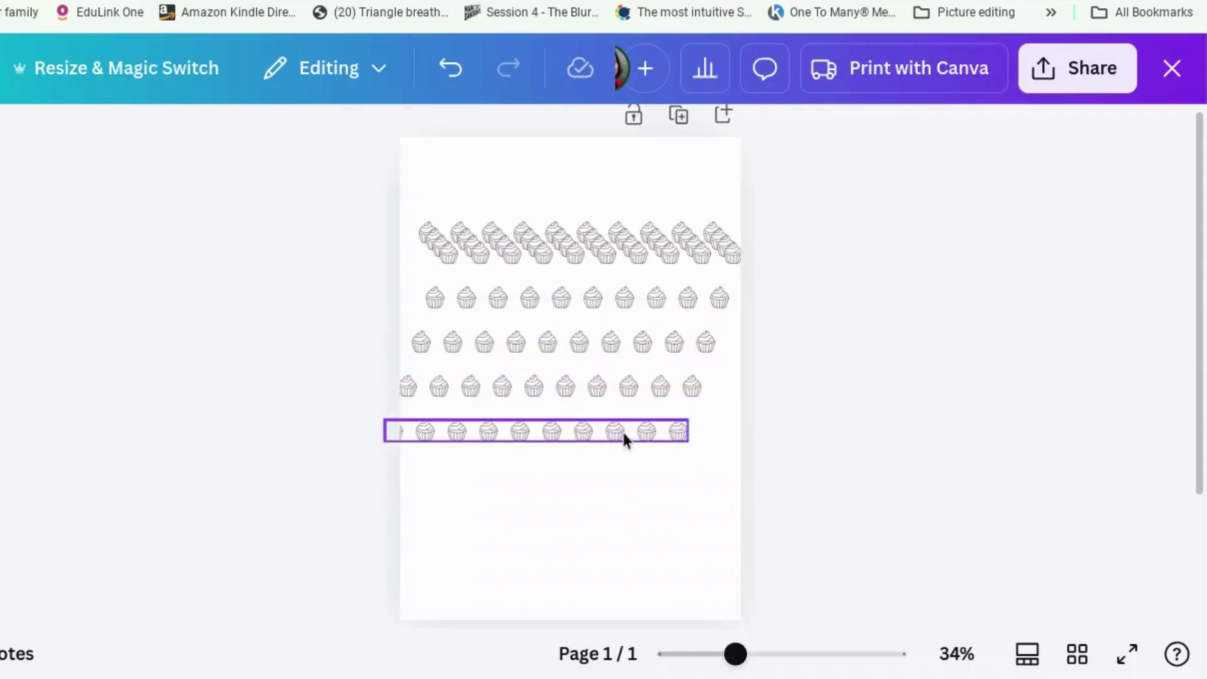
drag(624, 435, 647, 526)
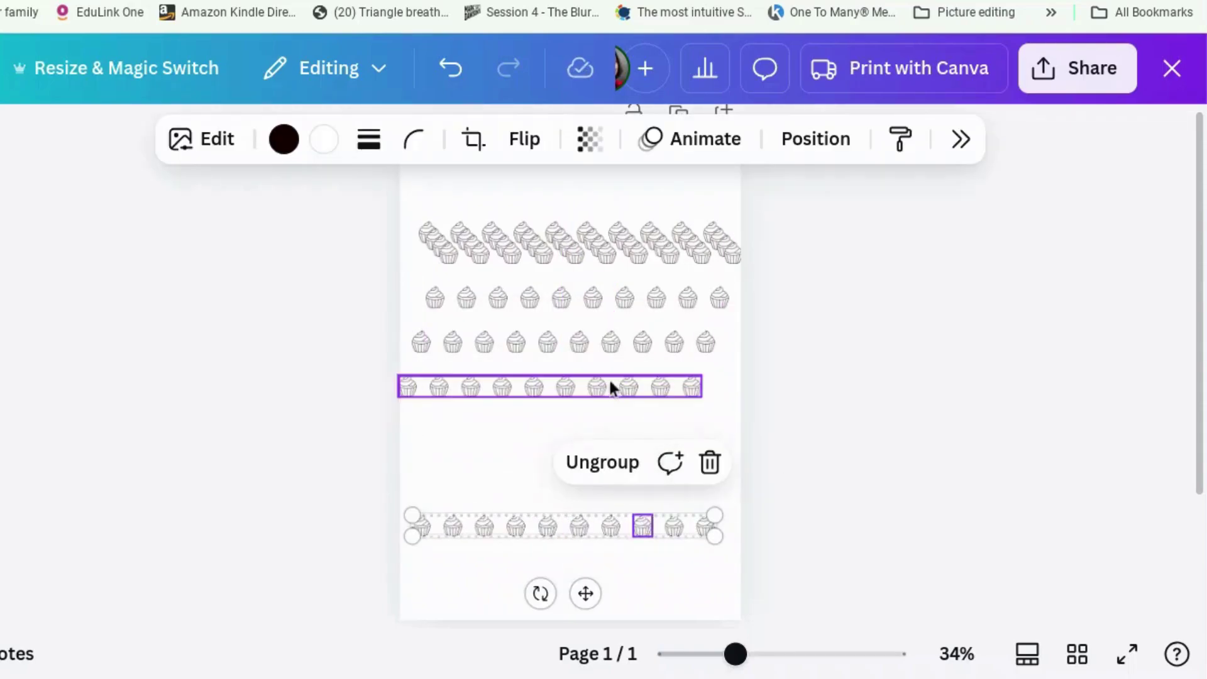
drag(610, 381, 621, 468)
drag(609, 346, 615, 432)
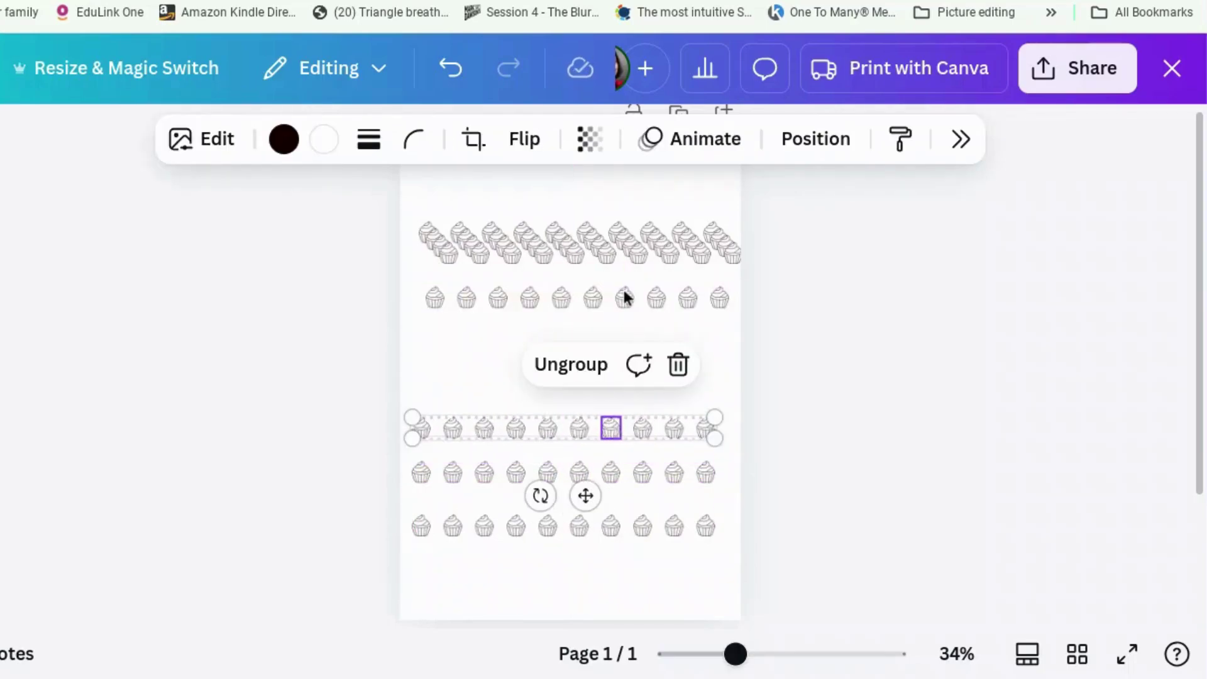
drag(624, 297, 617, 383)
Pull the overlapping cupcake rows apart so each sits as its own row in the upper part of the page.
click(630, 255)
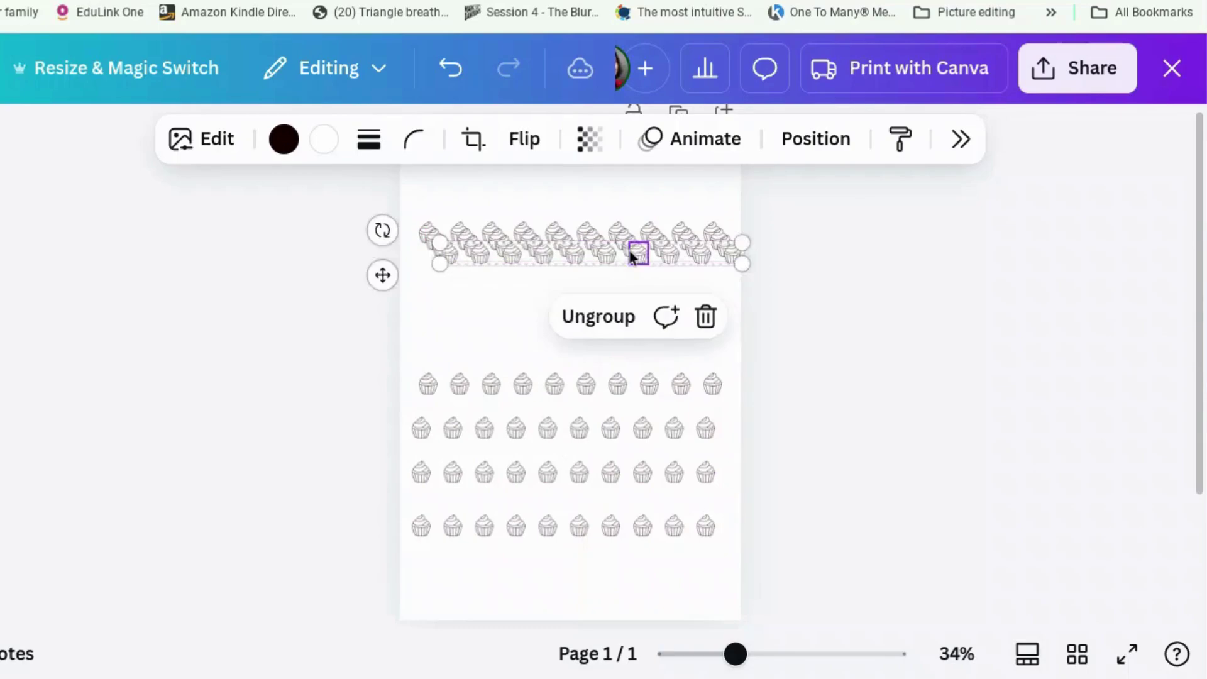
drag(630, 255, 614, 338)
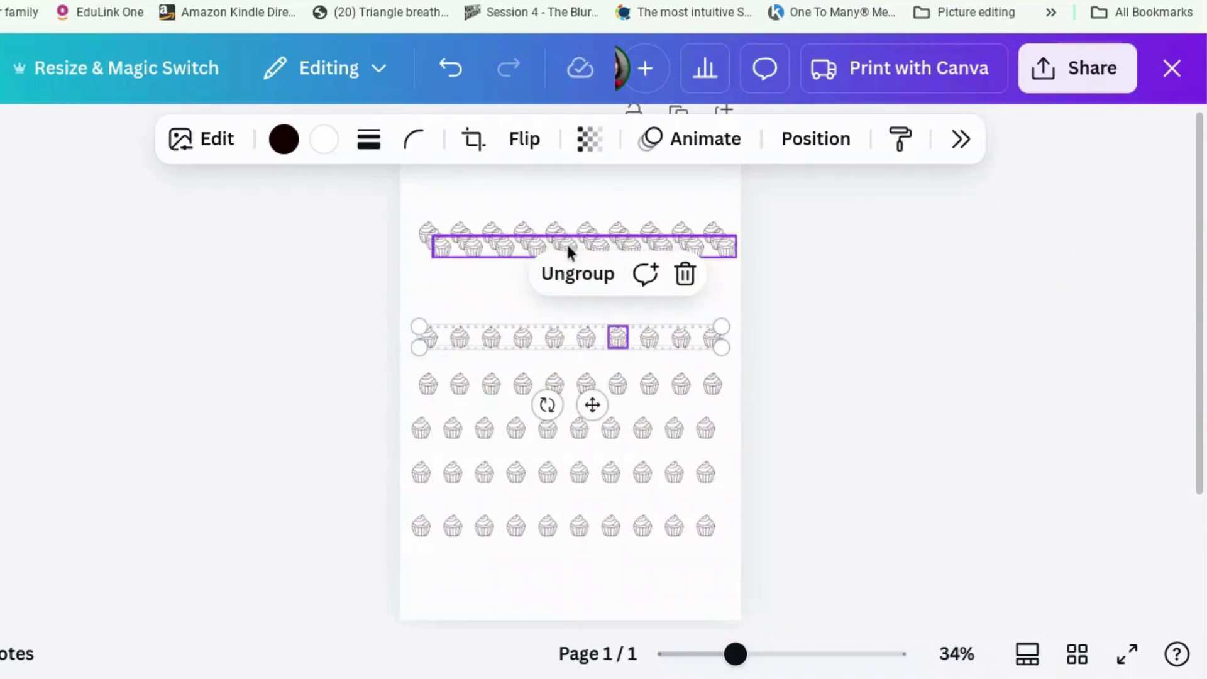
drag(569, 252, 553, 297)
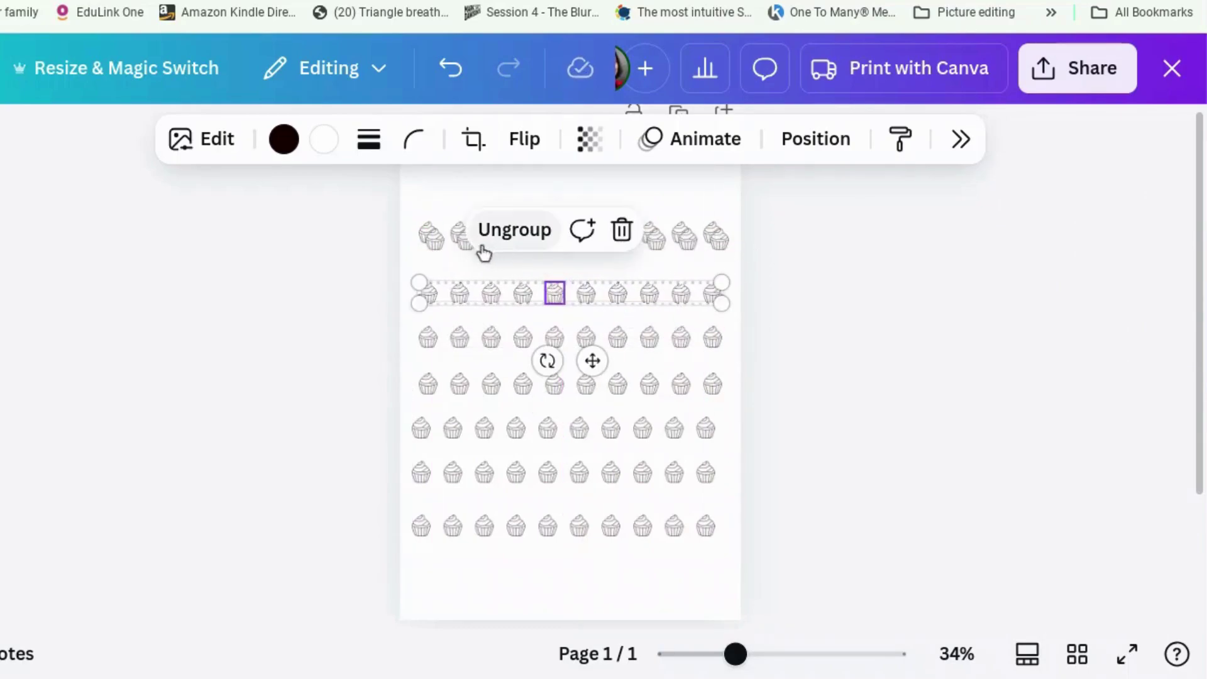
drag(460, 245, 445, 271)
click(872, 361)
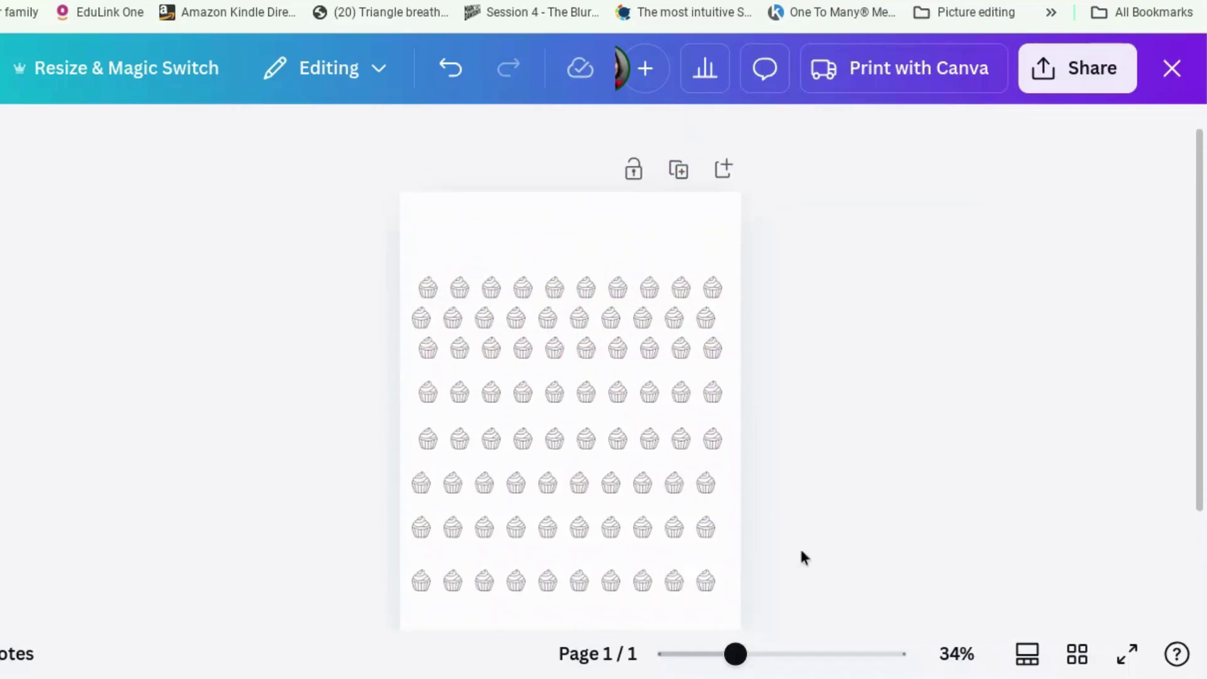
Move the lower cupcake rows upward to close the gaps and leave free space at the bottom of the page.
drag(673, 584, 625, 514)
drag(592, 399, 581, 379)
drag(580, 440, 504, 415)
click(511, 445)
drag(521, 483, 514, 444)
click(520, 512)
drag(520, 512, 520, 486)
drag(514, 552, 523, 521)
Select all eight cupcake rows and align and evenly space them with Tidy up.
drag(854, 569, 316, 241)
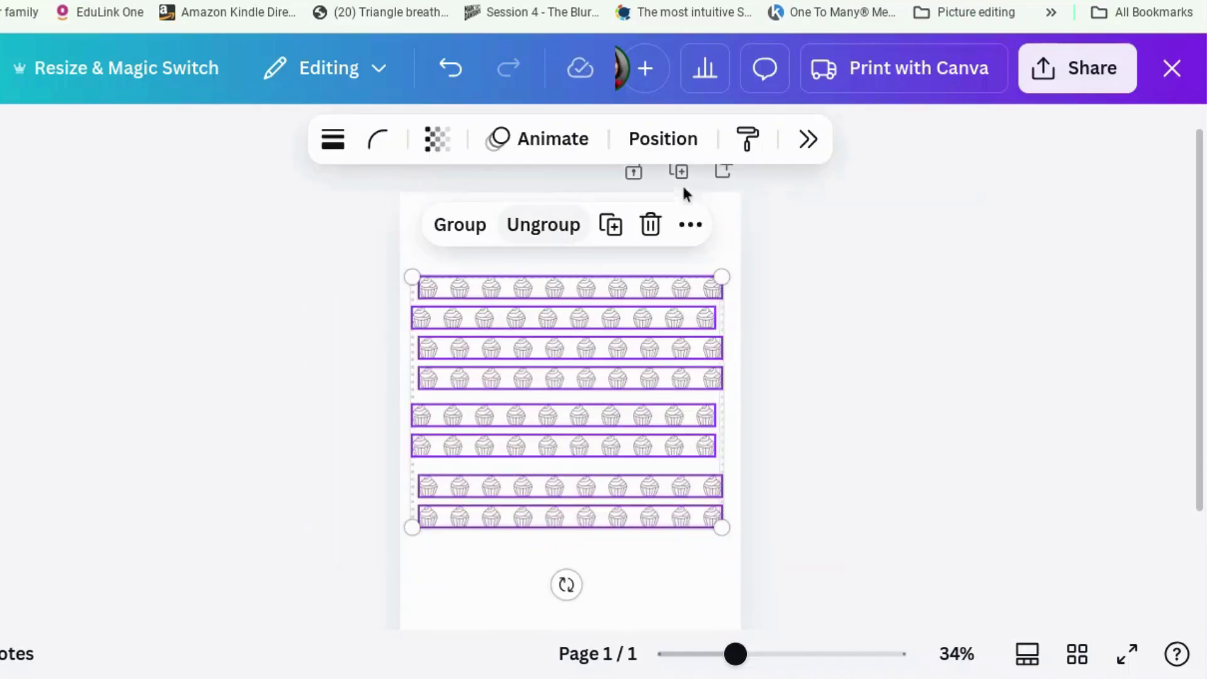
click(664, 138)
scroll(946, 509, down, 4)
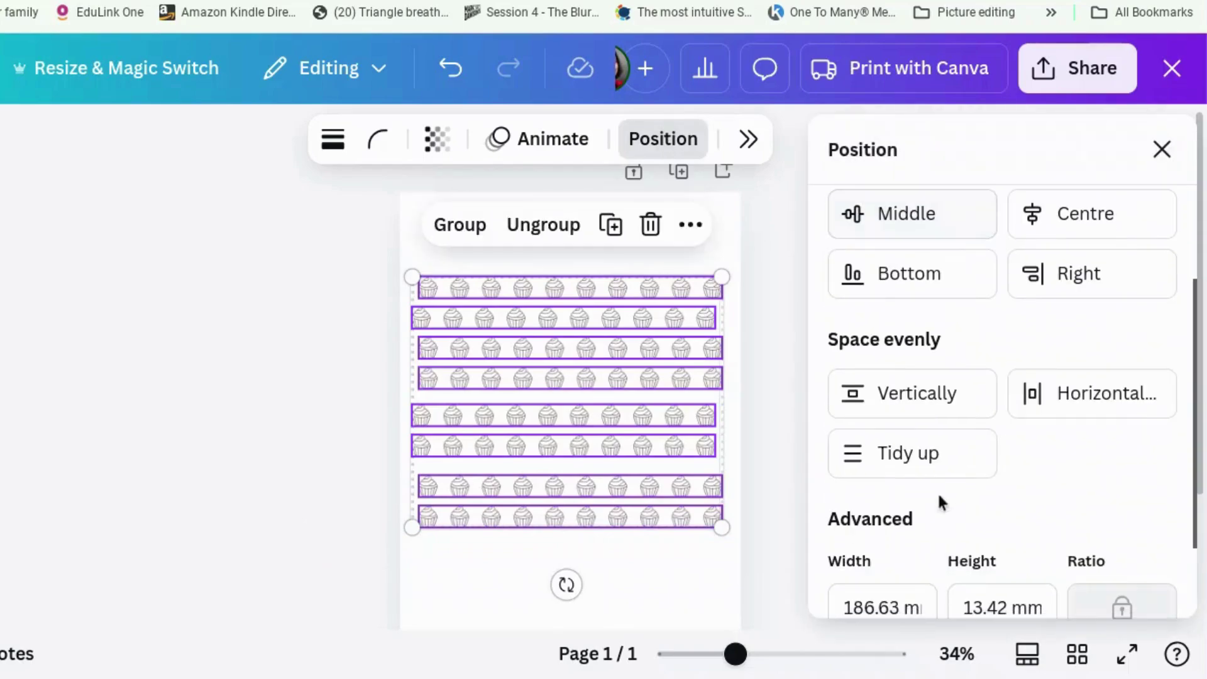
click(931, 466)
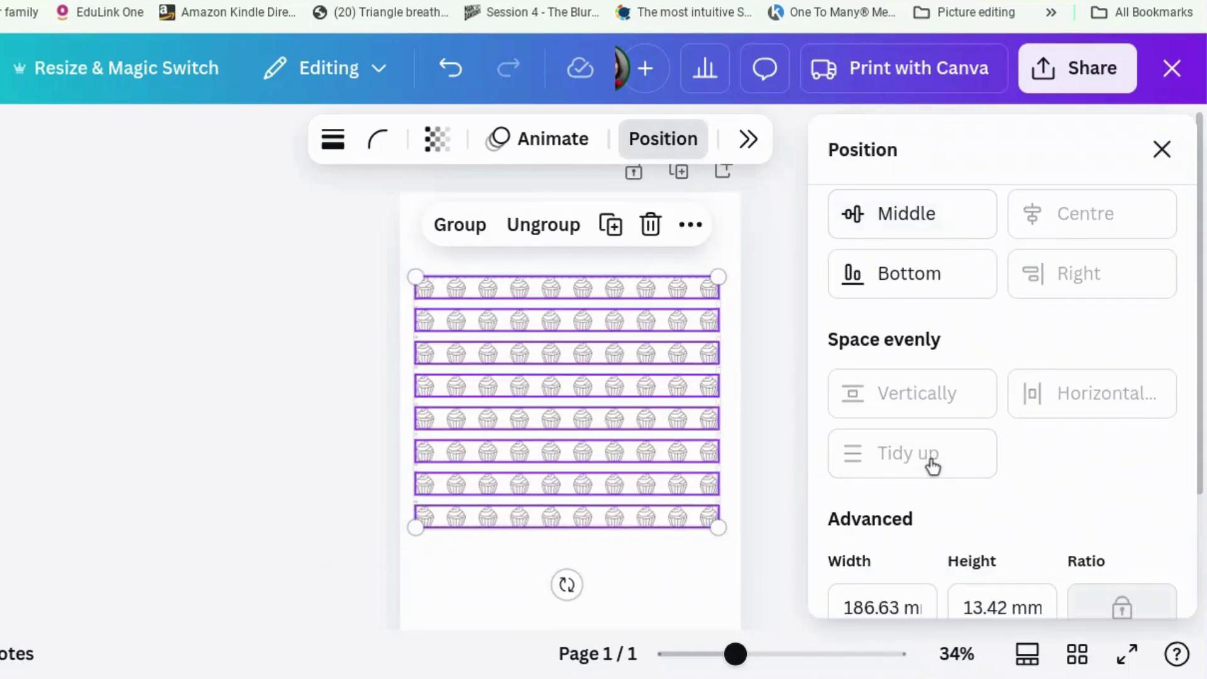
click(787, 524)
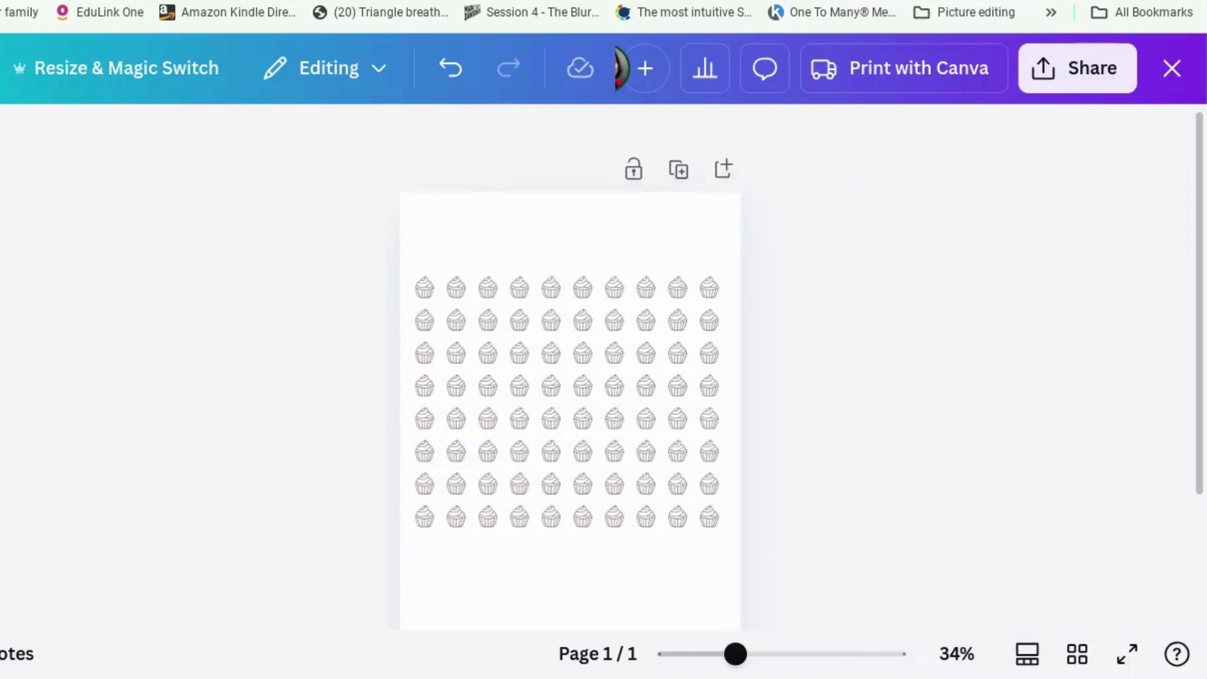
Add the recently used cake slice graphic, shrink it, and place it in the page's bottom-right corner.
click(0, 239)
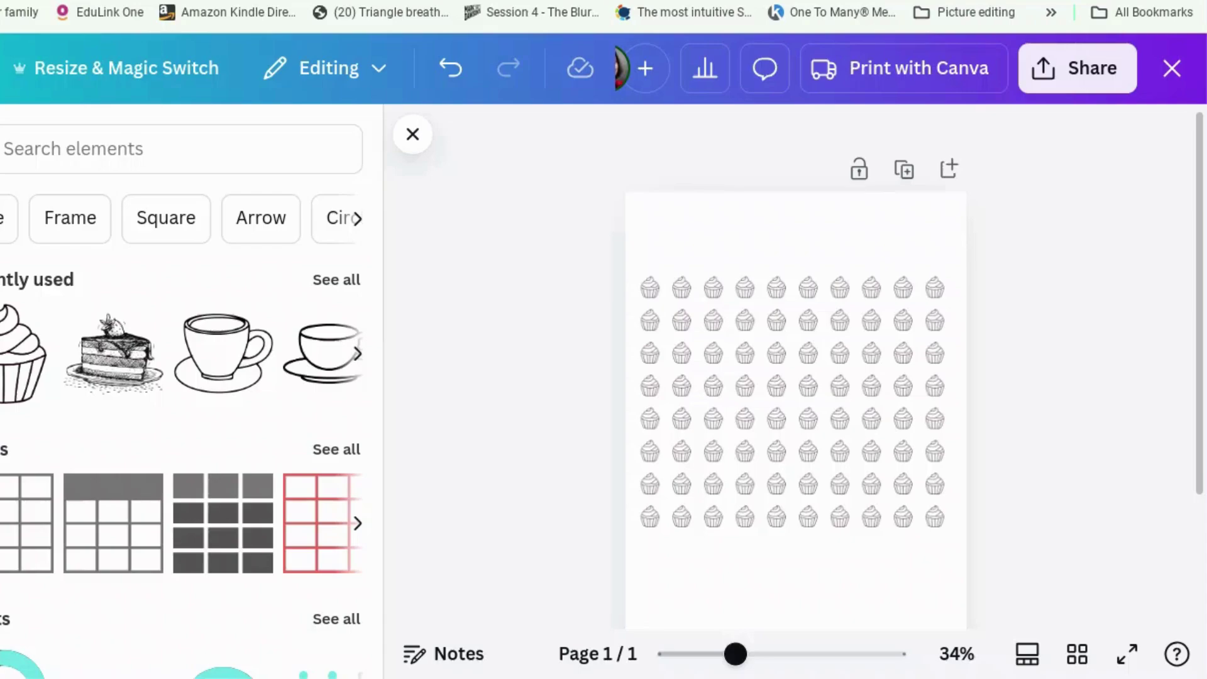
click(97, 377)
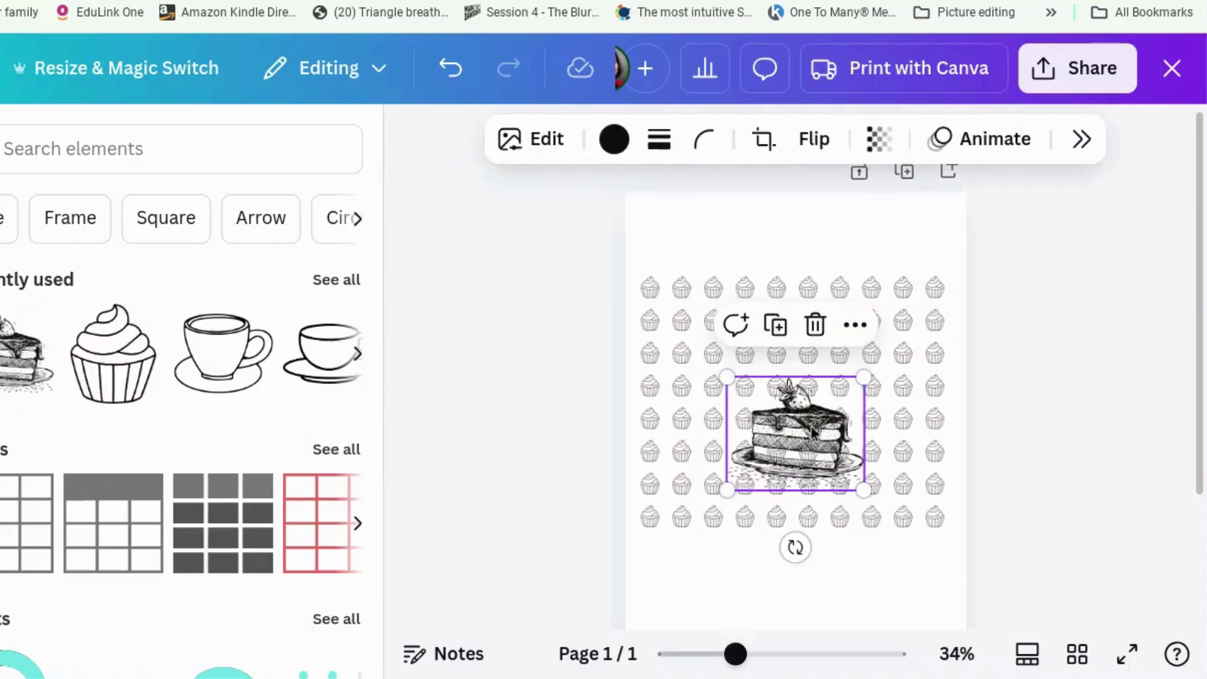
drag(813, 433, 907, 567)
scroll(871, 407, down, 2)
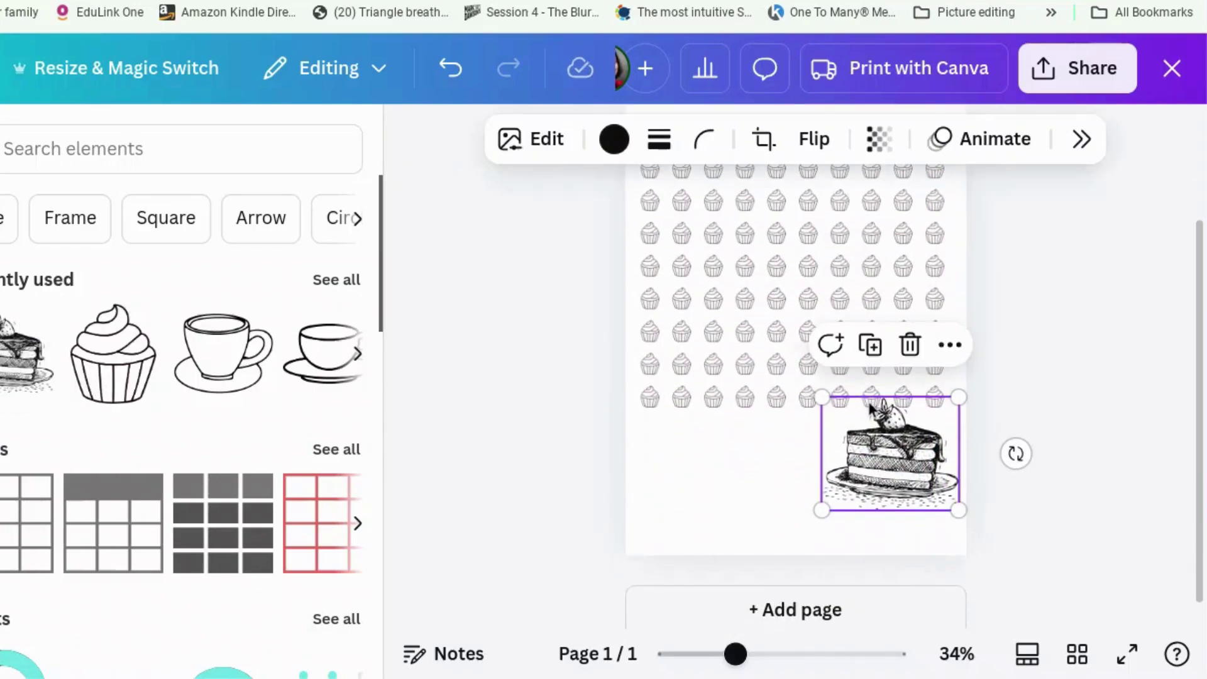
drag(821, 397, 861, 430)
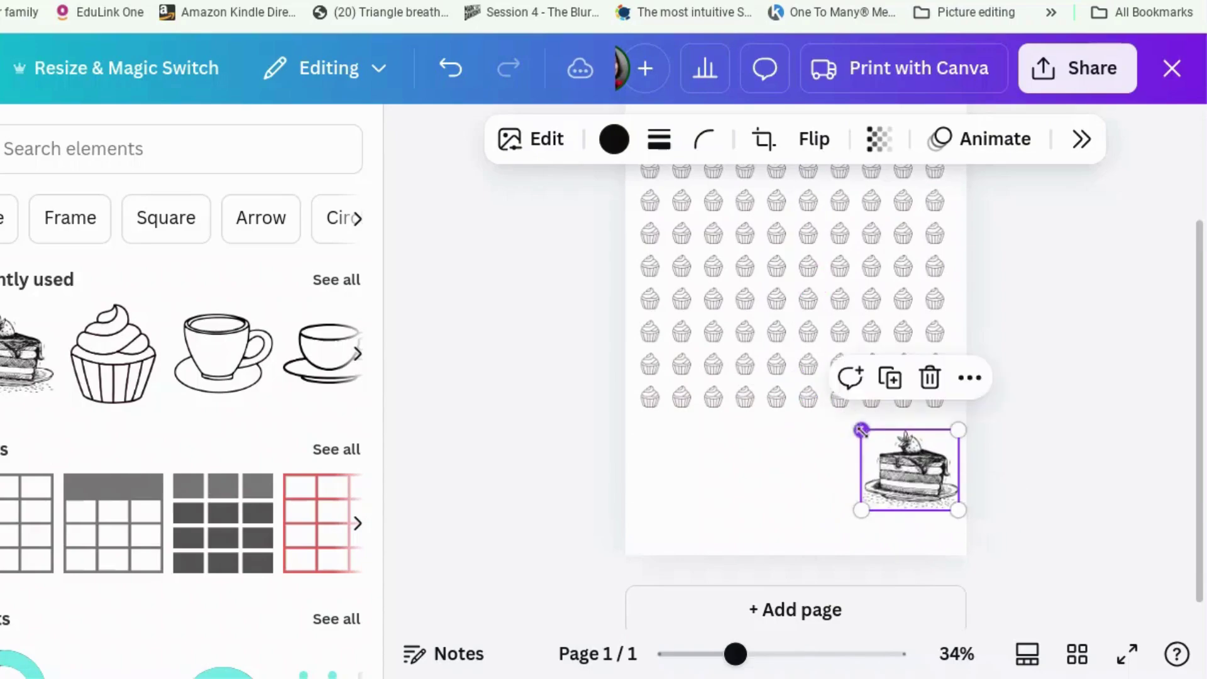
mouse_move(907, 484)
mouse_down()
mouse_move(908, 514)
mouse_move(909, 498)
mouse_up()
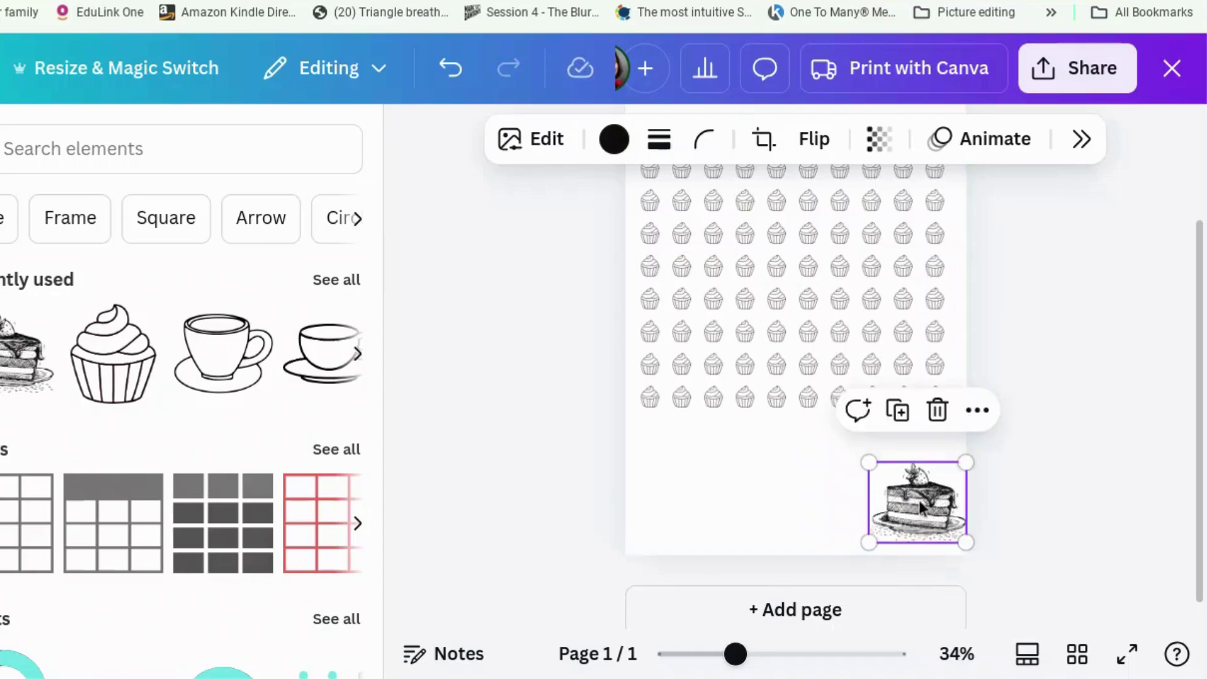
click(968, 499)
Add a heading to the page reading "80000 word tracker".
click(1, 332)
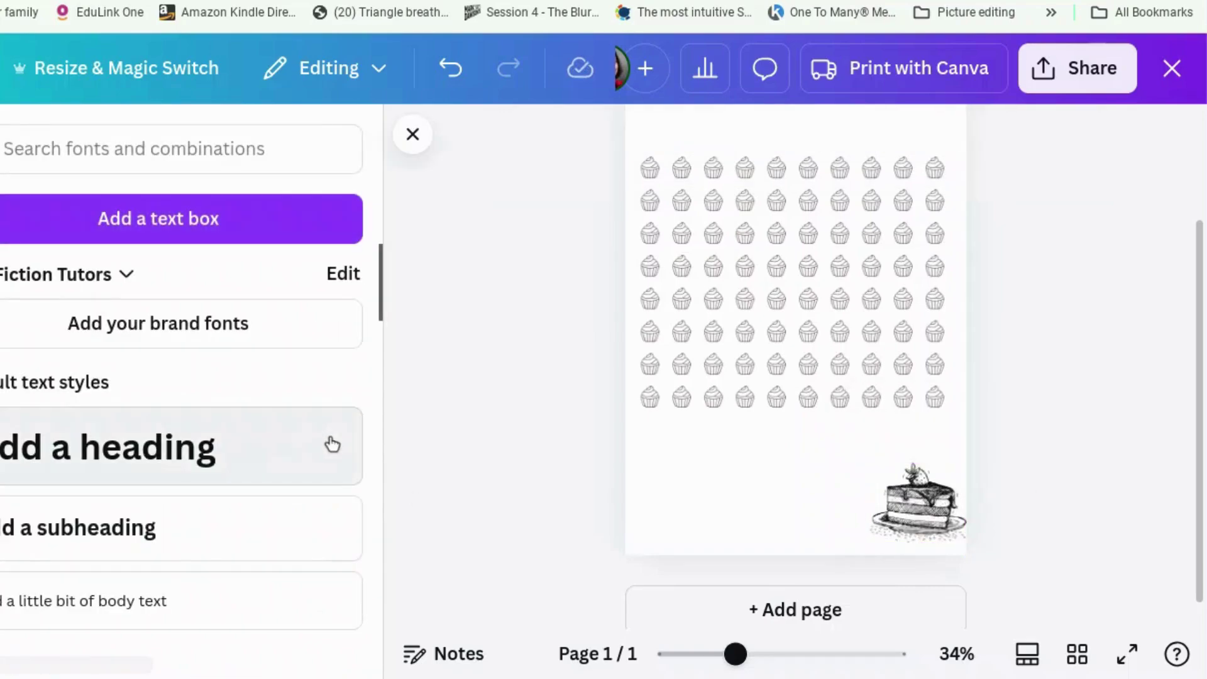
click(206, 472)
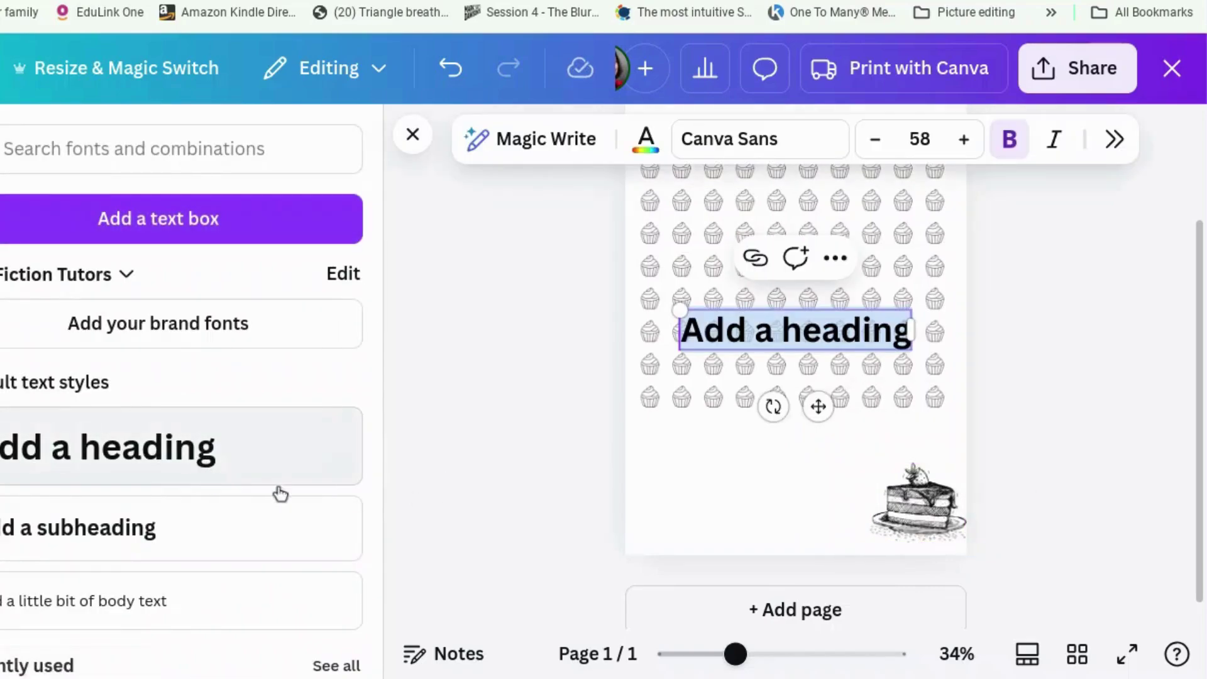
text(8000)
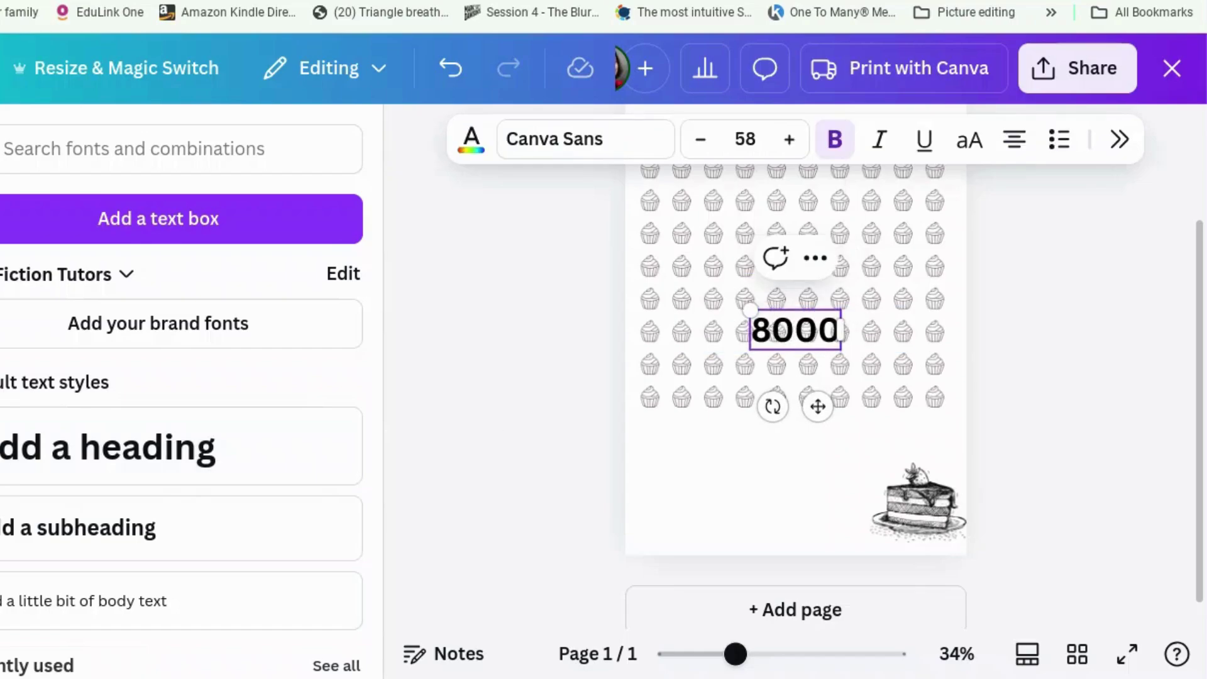
text(0 word tracker)
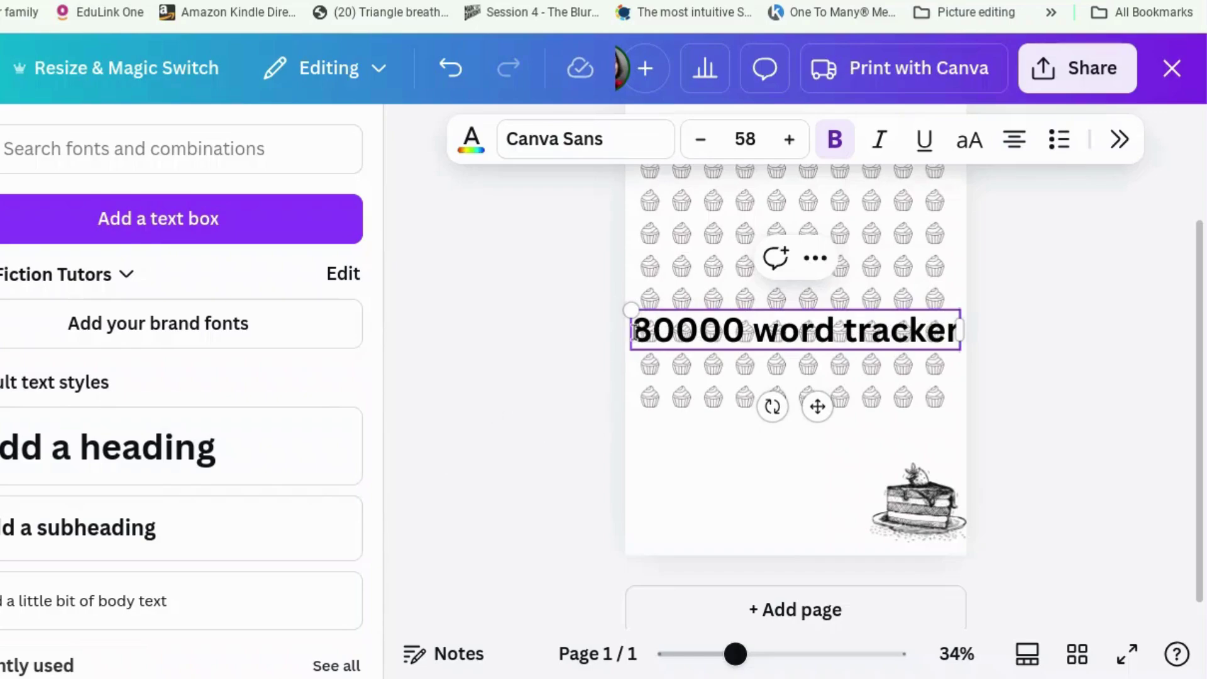
Search the fonts for "fun" and apply the Wedges font to the whole heading.
drag(633, 329, 958, 326)
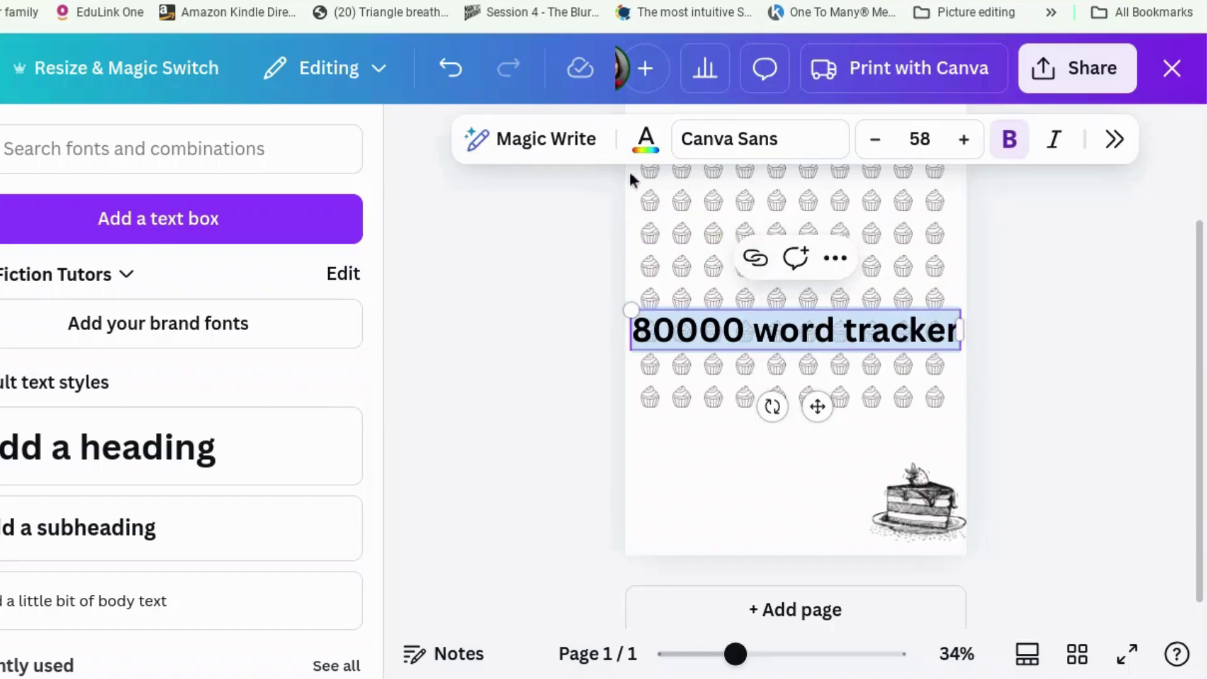
click(722, 138)
text(fun)
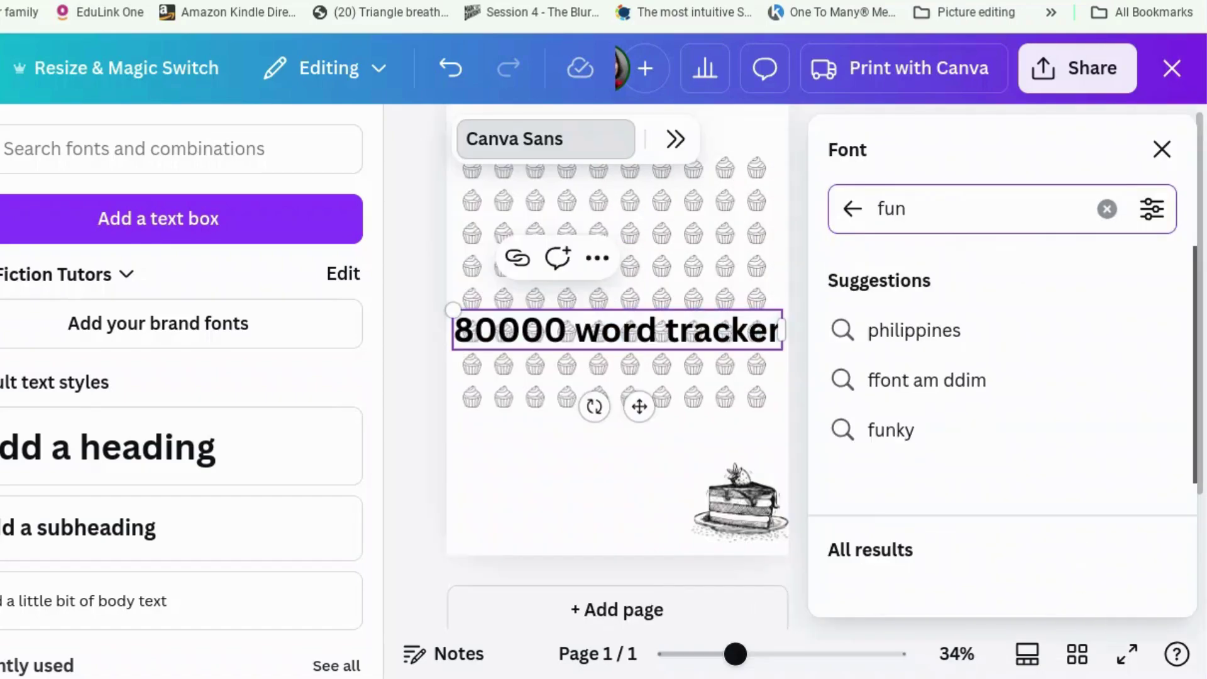
scroll(1014, 264, down, 3)
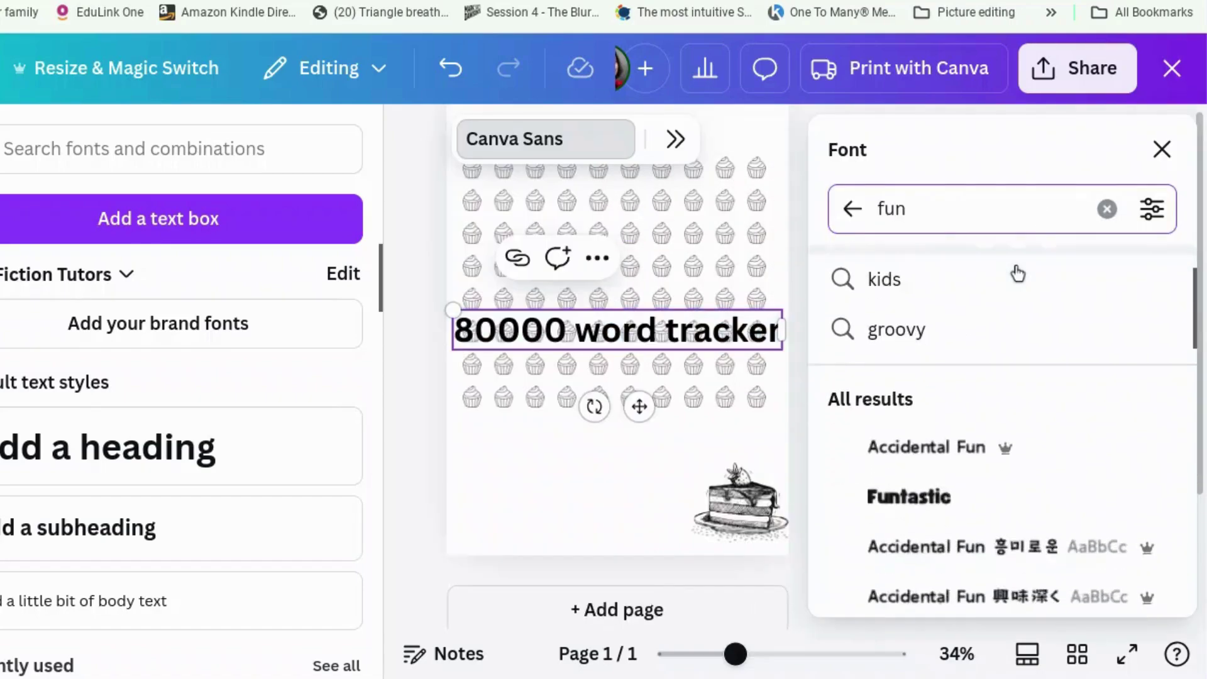
scroll(1017, 273, down, 12)
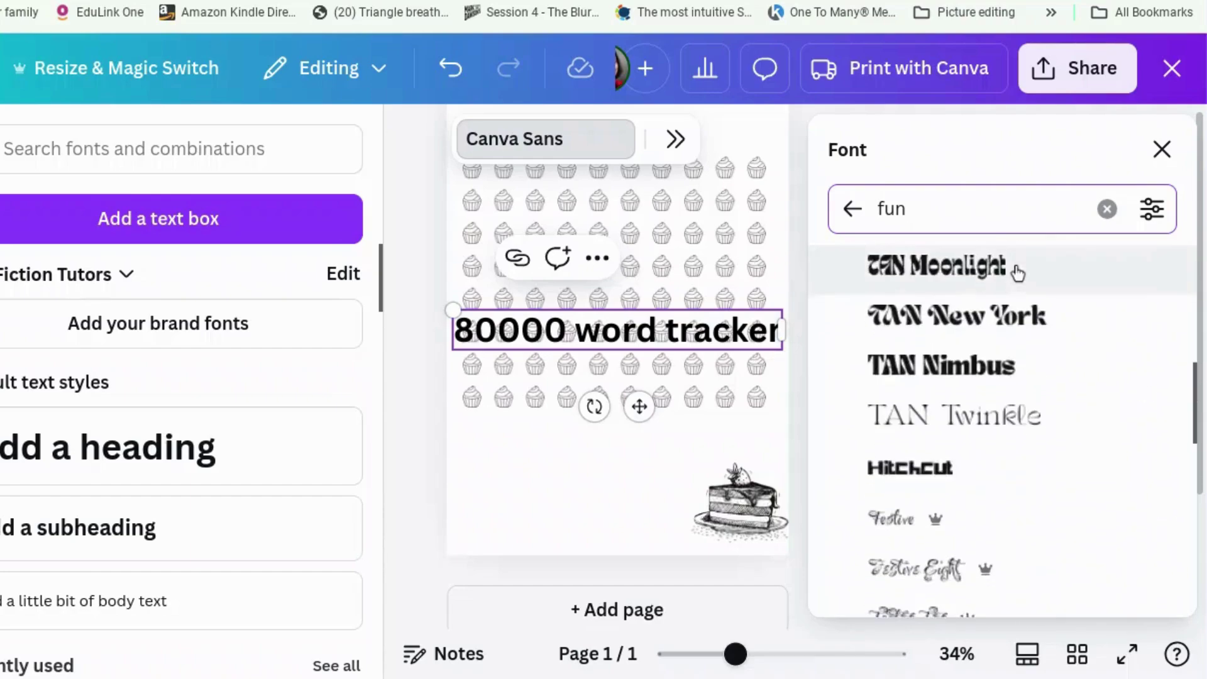
scroll(1016, 274, down, 5)
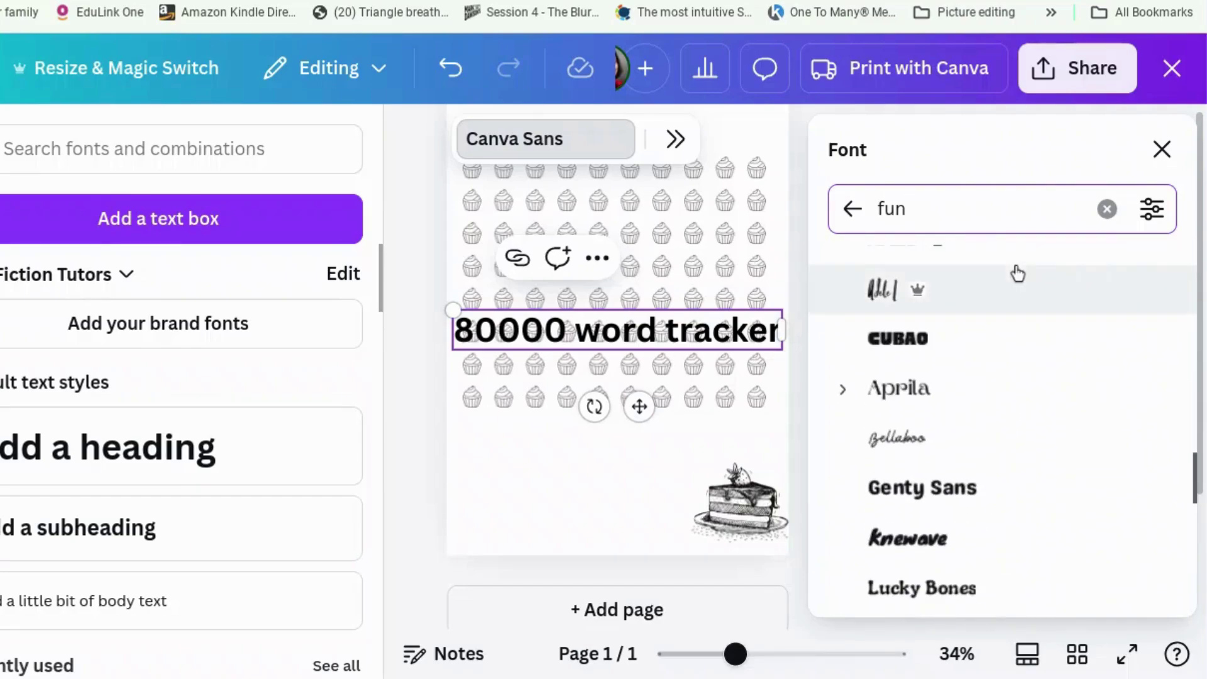
scroll(1017, 274, down, 2)
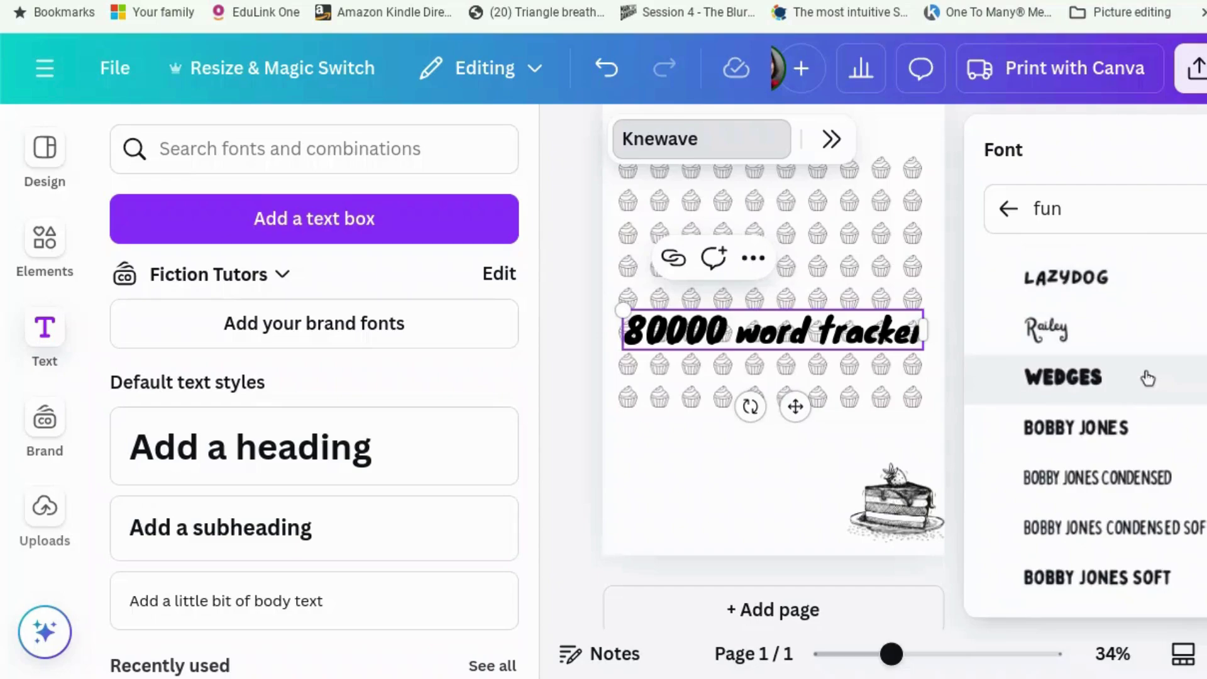
click(1148, 378)
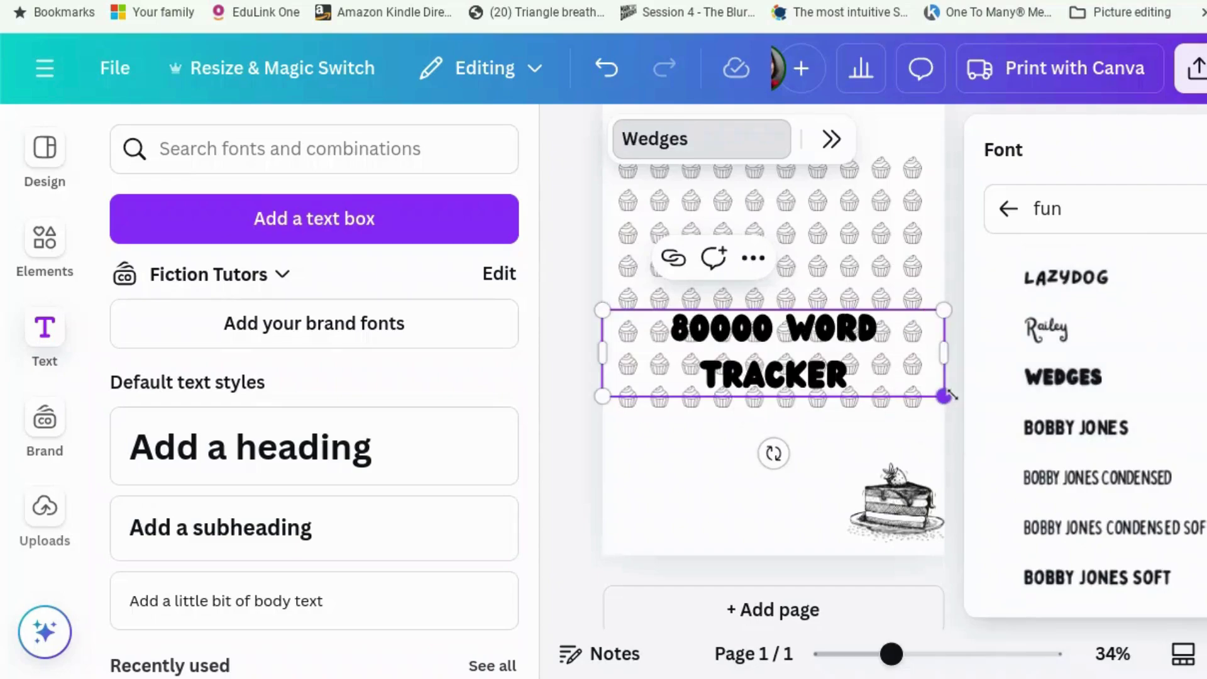
Fit the heading on one line at size 47 and place it above the cupcake rows.
drag(943, 360, 977, 366)
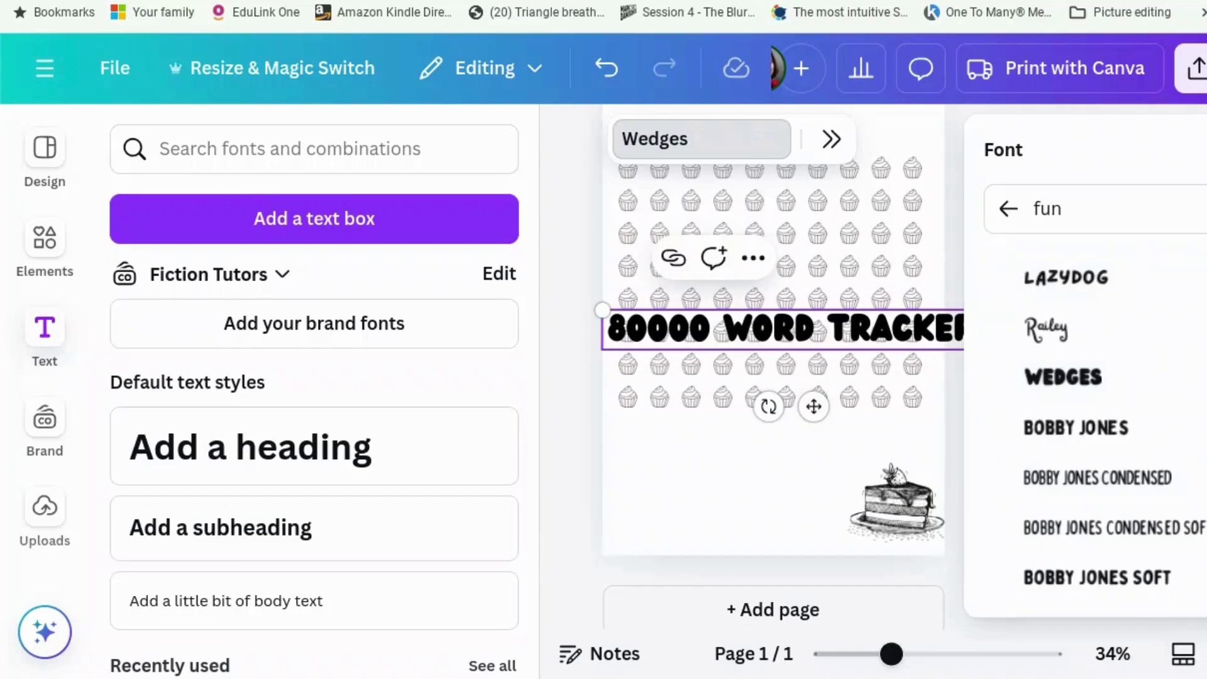
click(1206, 150)
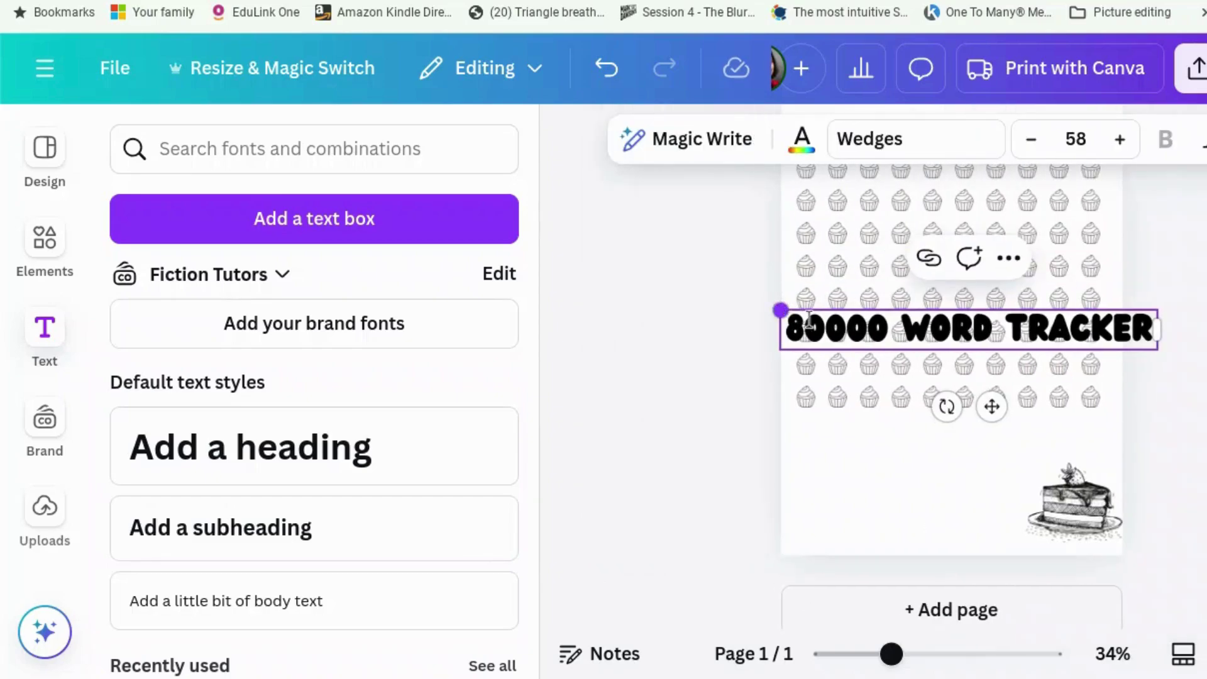
drag(808, 319, 853, 319)
drag(1026, 404, 973, 330)
key(Escape)
click(1046, 263)
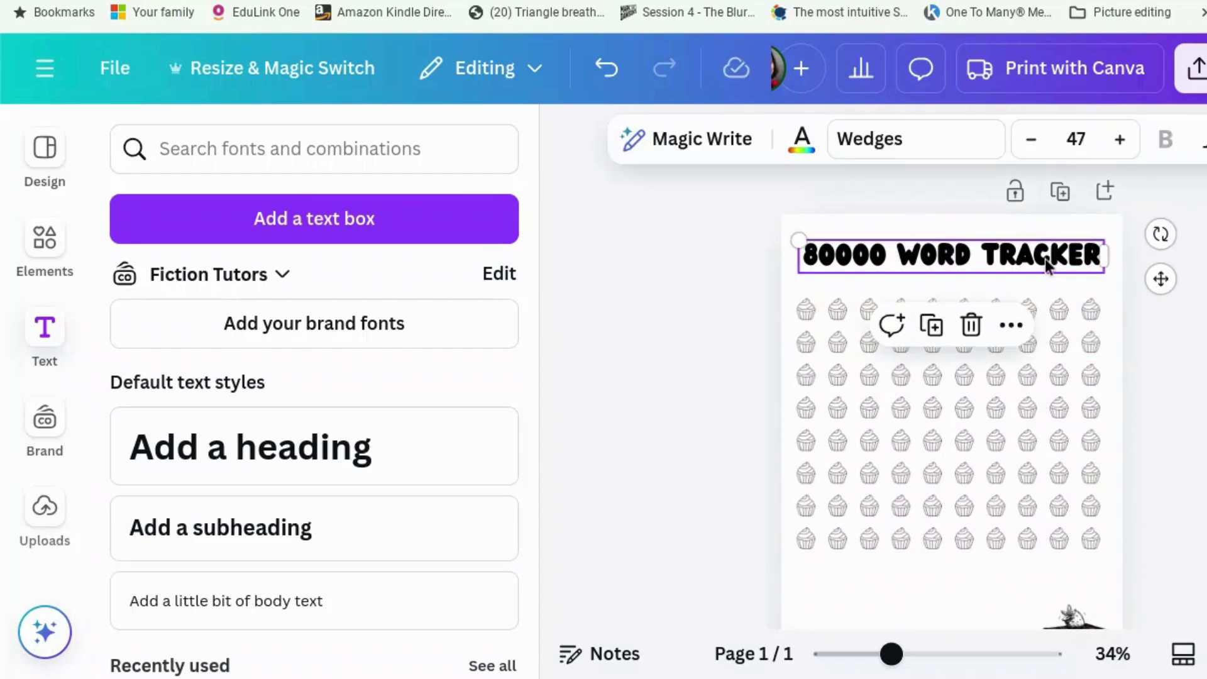
Duplicate the heading, place the copy below the last cupcake row and replace its text with "YOU DID IT!".
click(931, 325)
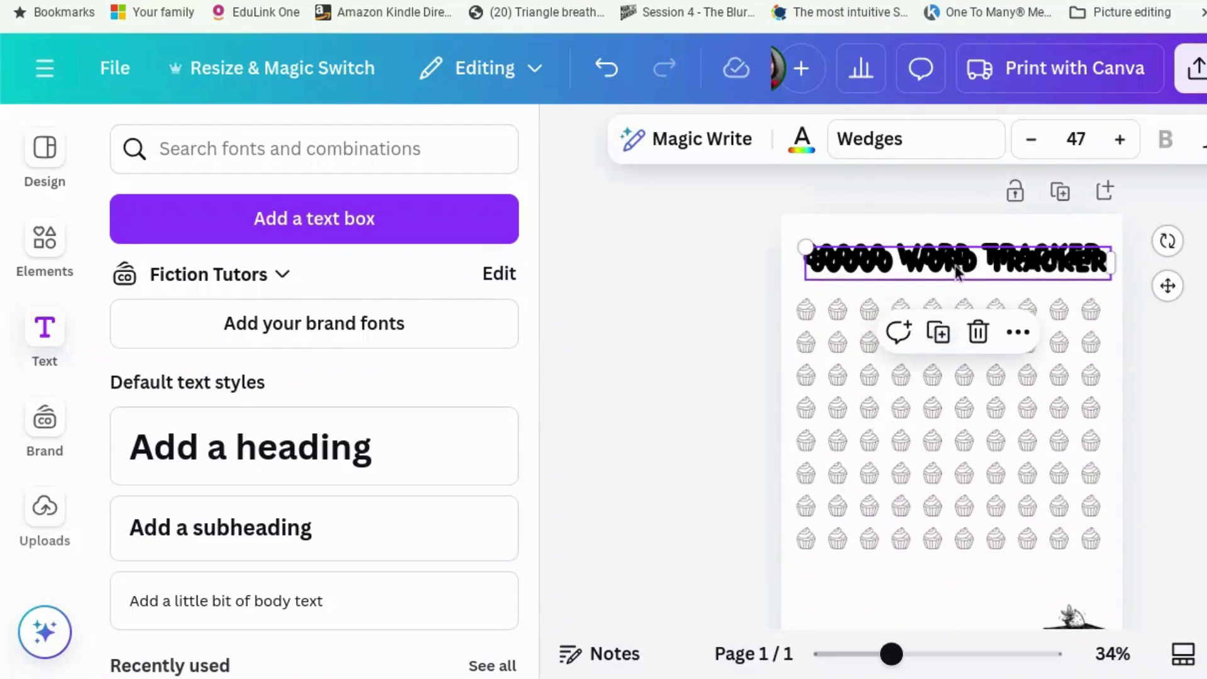
drag(960, 292, 937, 583)
double_click(895, 585)
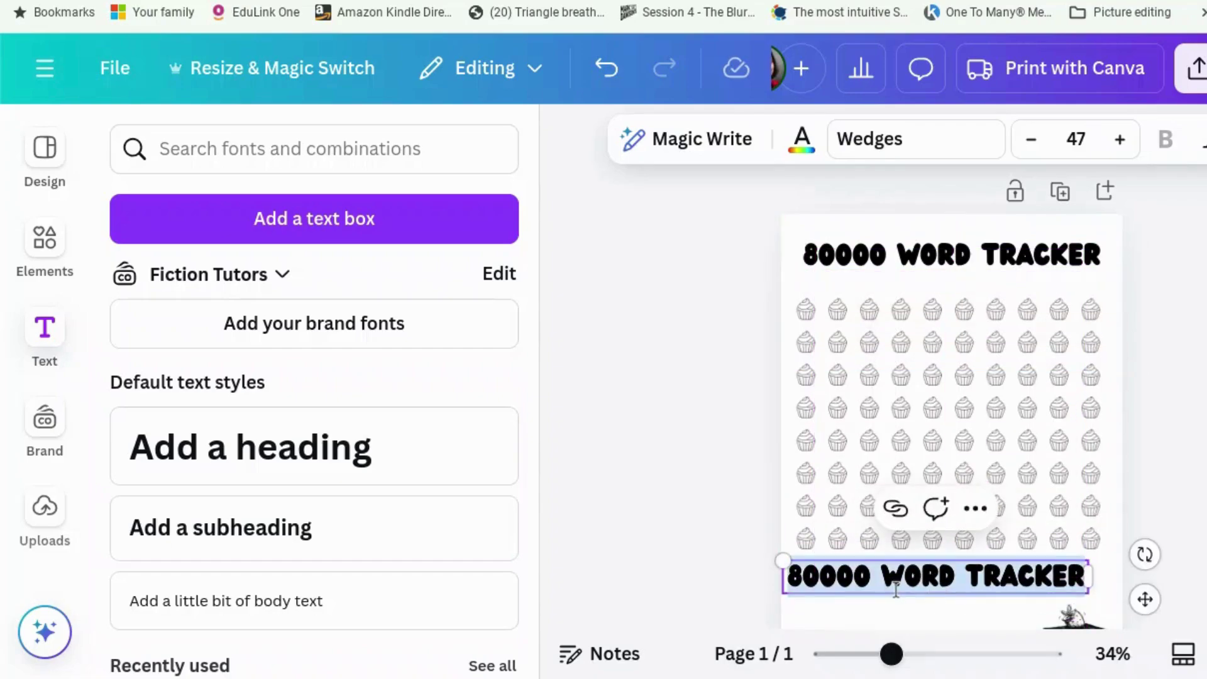
text(YOU DID I)
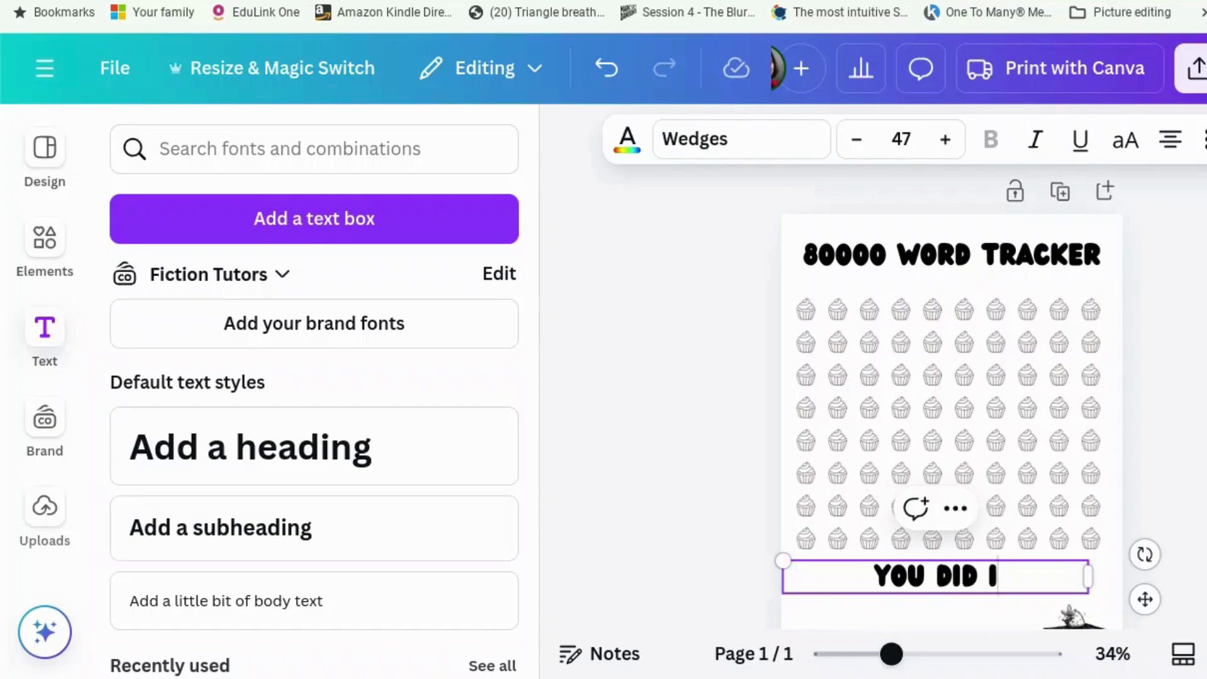
text(T!)
Add a second line reading "HAVE SOME REAL CAKE!" to the text below the cupcake rows.
key(Return)
text(HA)
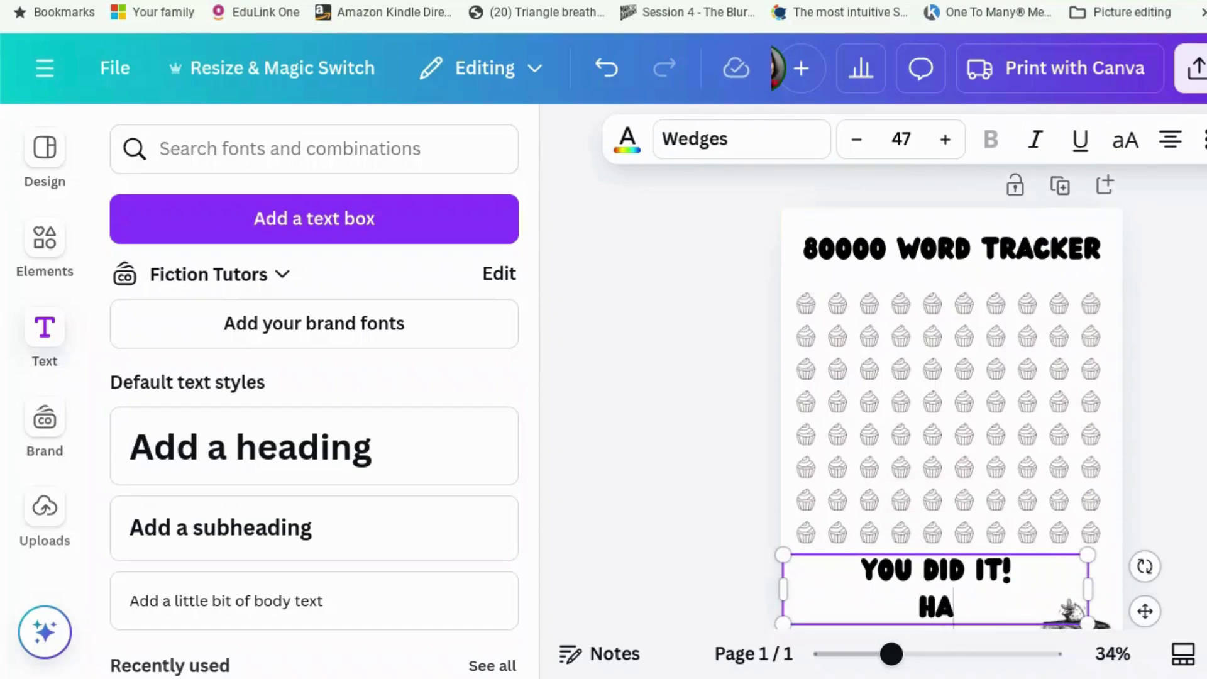
text(VE)
key(BackSpace)
key(BackSpace)
key(BackSpace)
text(A)
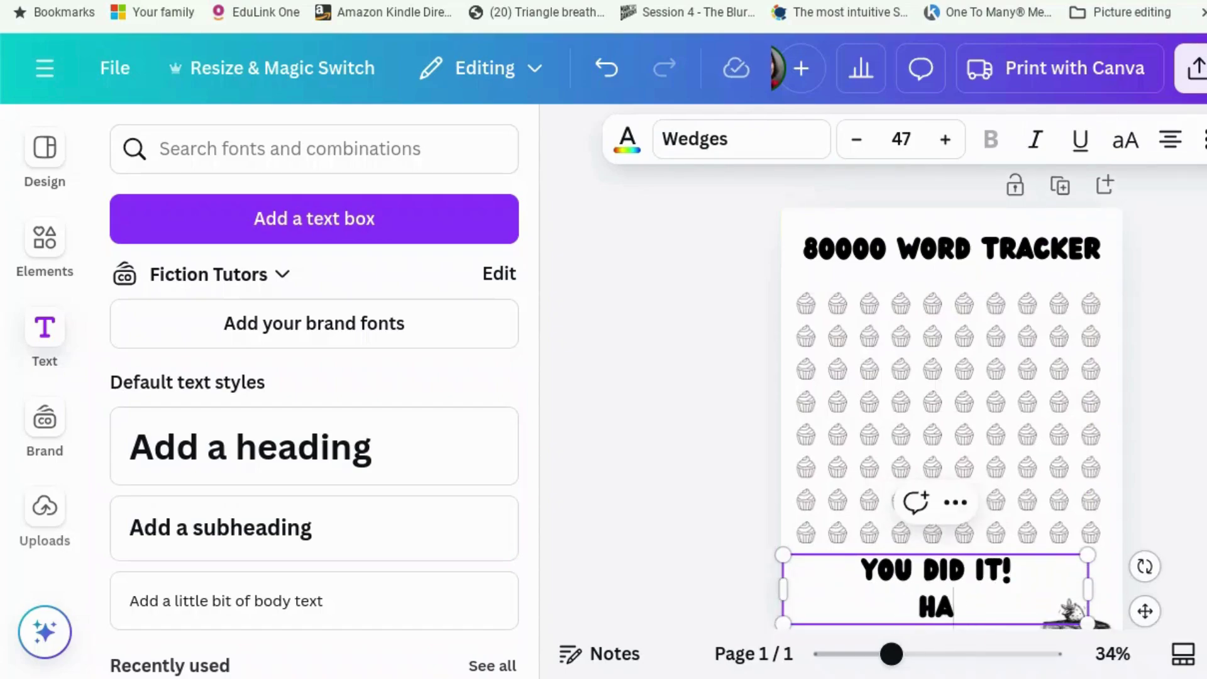
text(VE SOME)
key(BackSpace)
key(BackSpace)
text(E SOME)
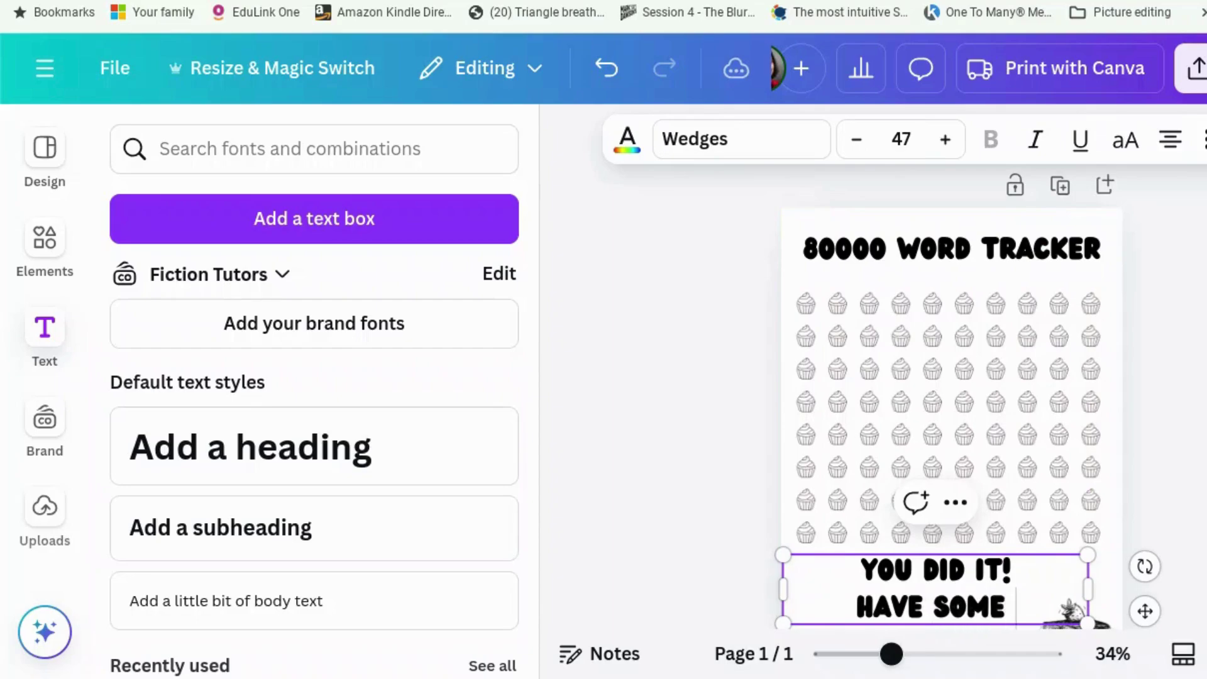
text( REAL A)
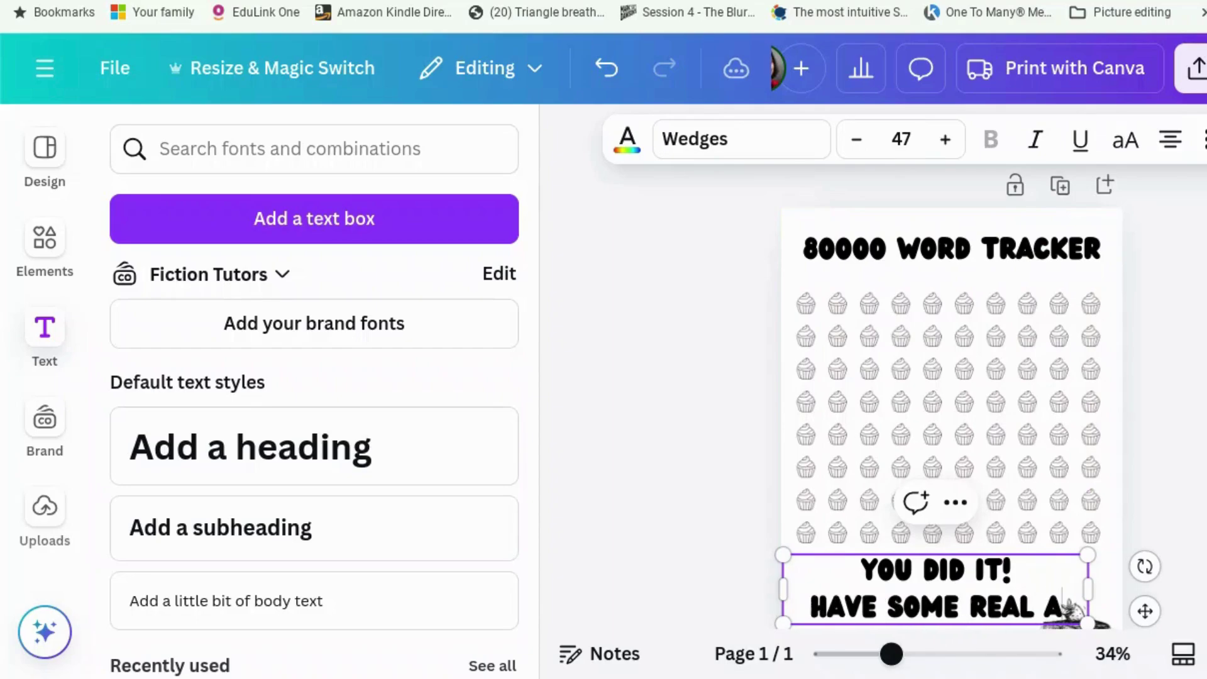
key(BackSpace)
text(CAKE)
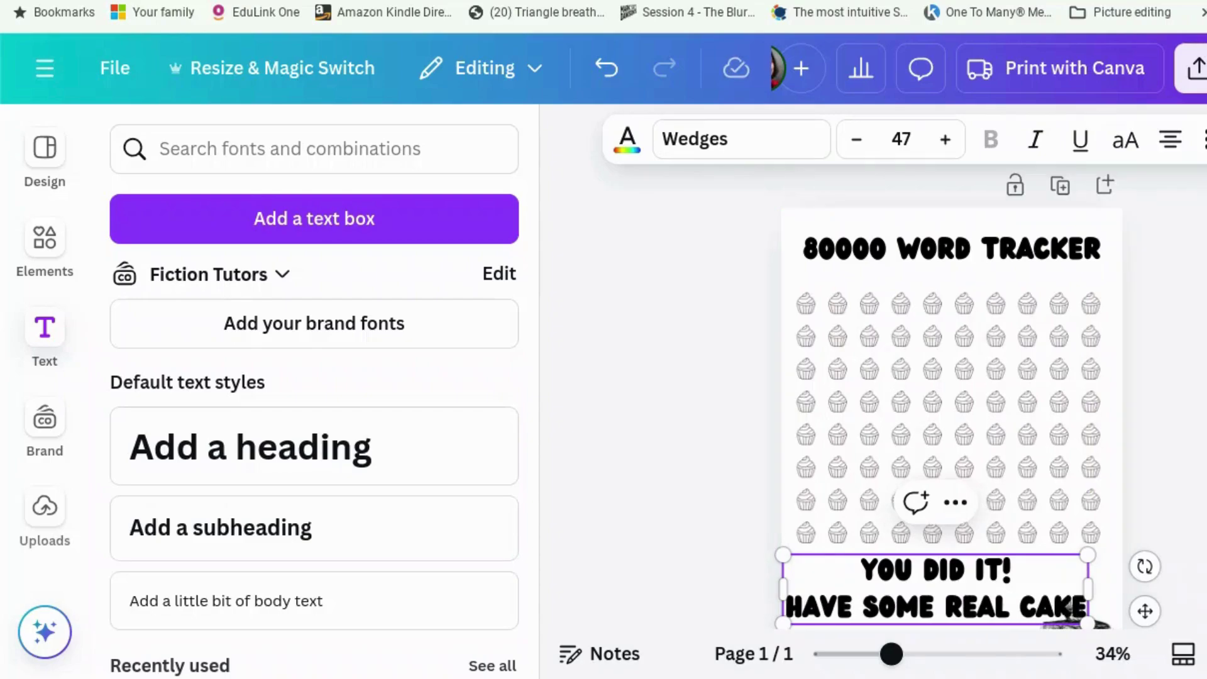
text(!)
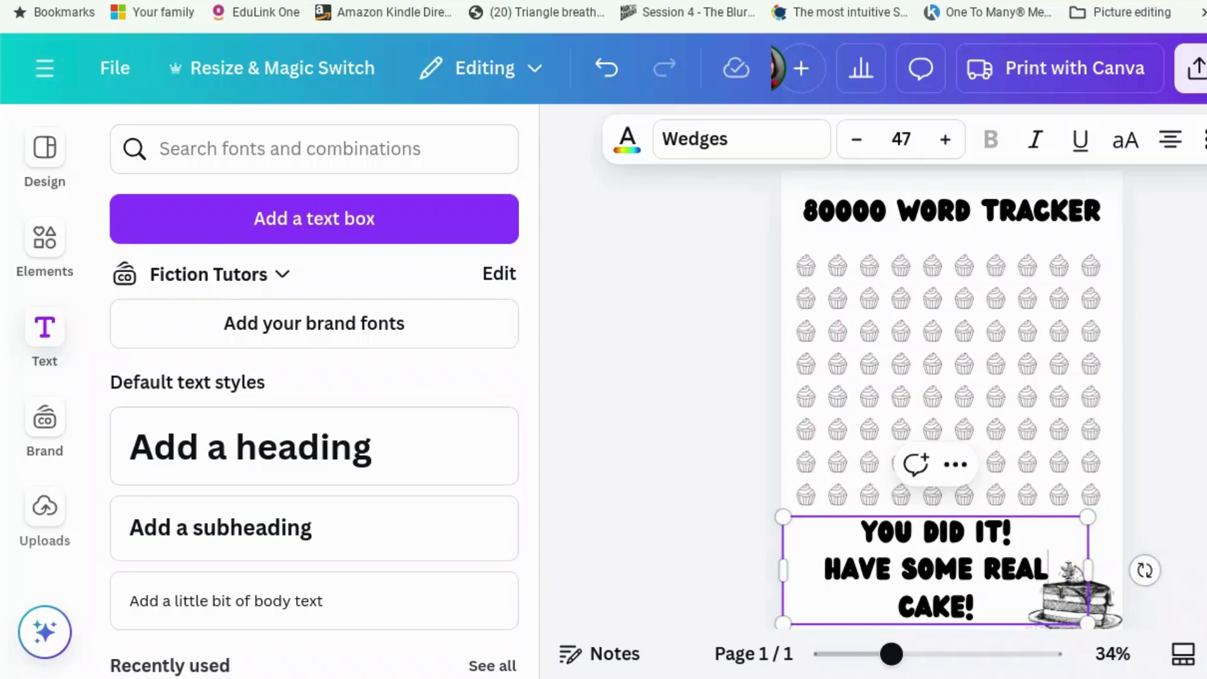
Fit the closing message beside the cake slice by narrowing its text box, and insert "GO" before "HAVE SOME REAL CAKE!".
drag(1088, 568, 1041, 525)
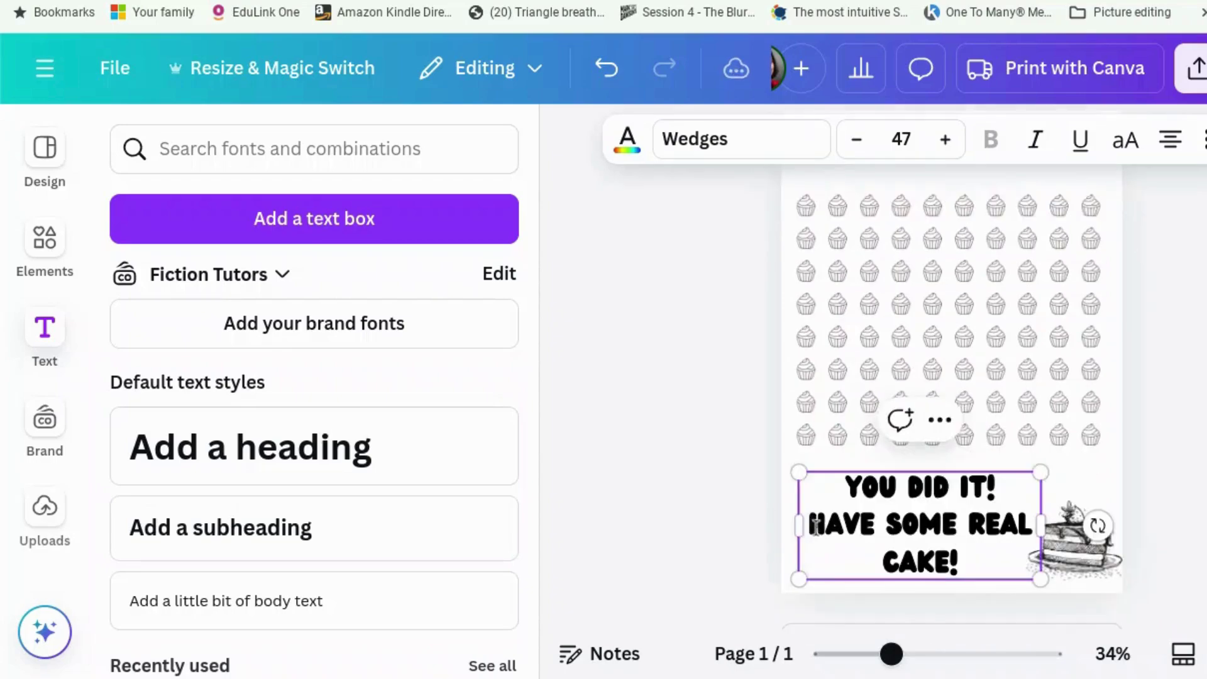
click(810, 524)
text(GO)
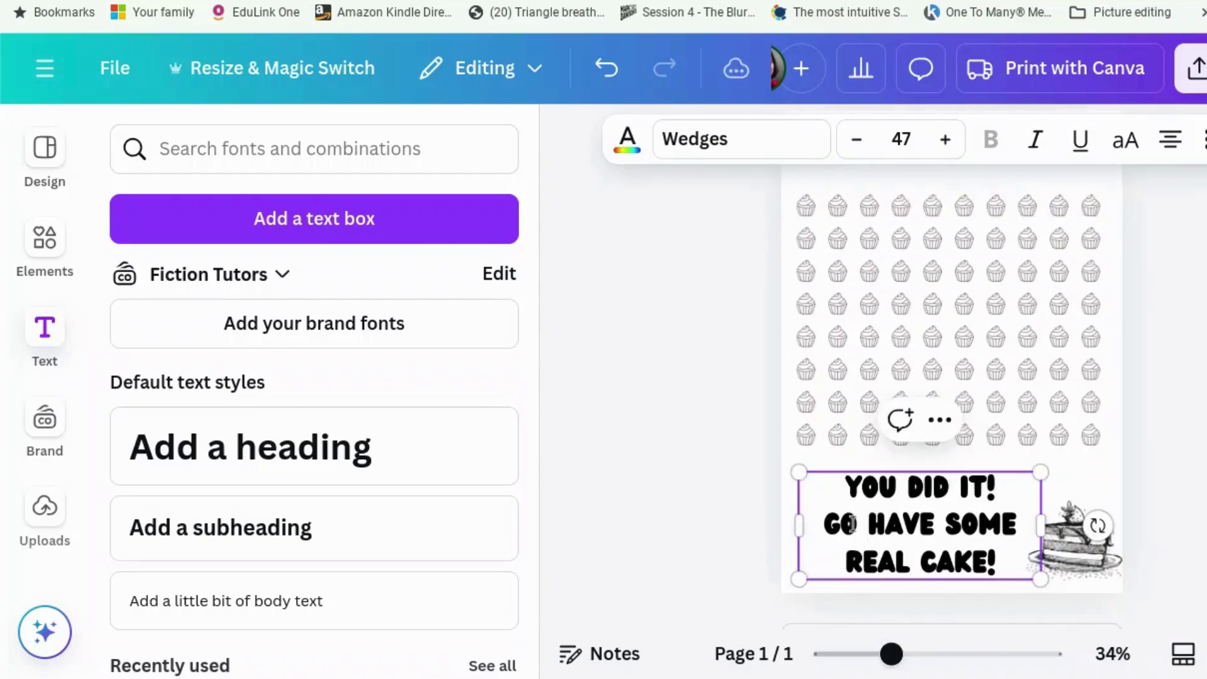
key(Escape)
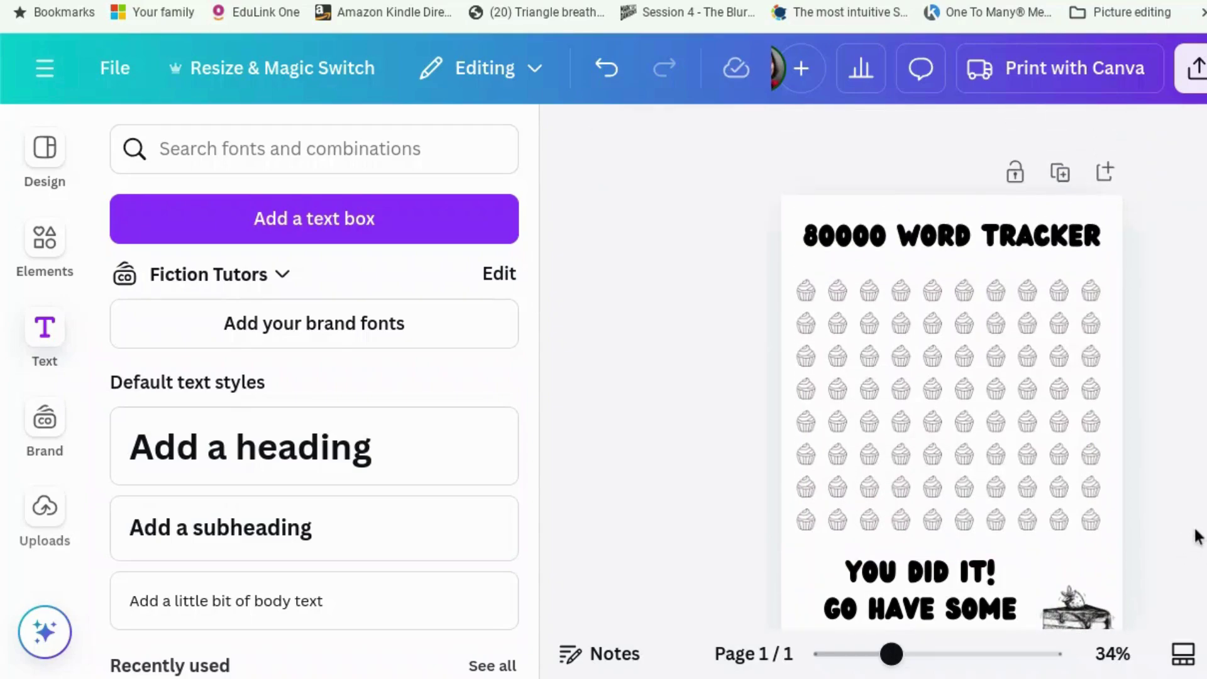
scroll(1196, 536, down, 1)
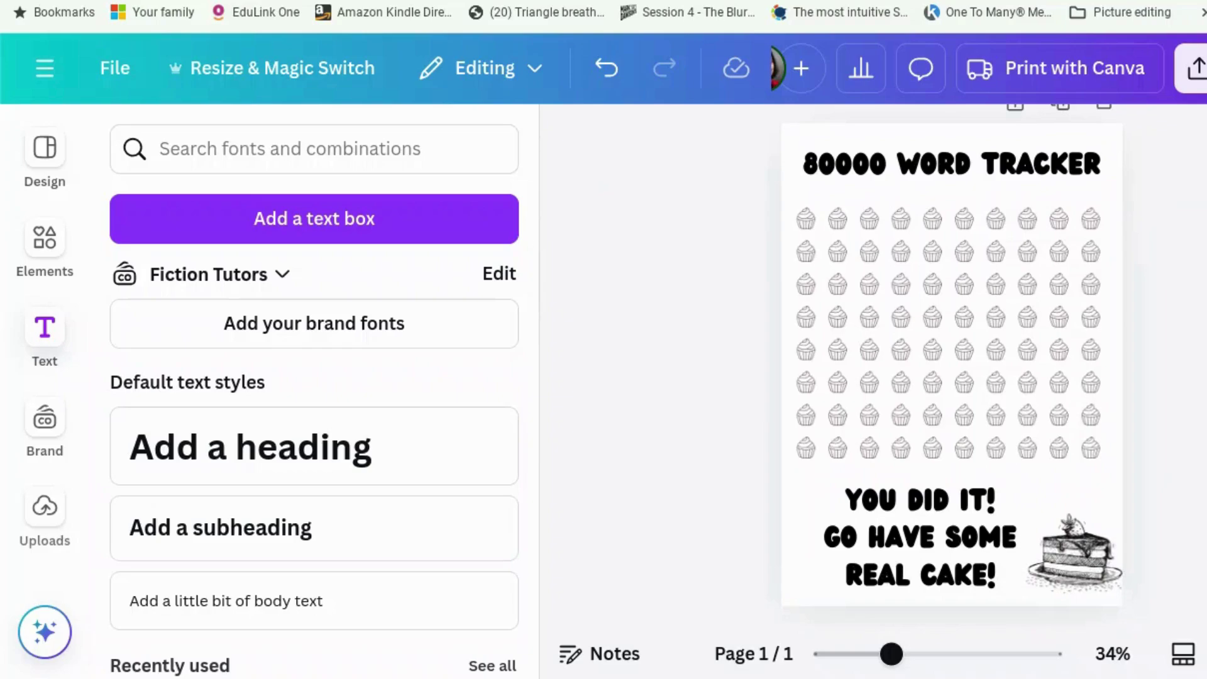
Open the design's download options and set the file type to PDF Print.
click(1194, 67)
scroll(1018, 377, down, 2)
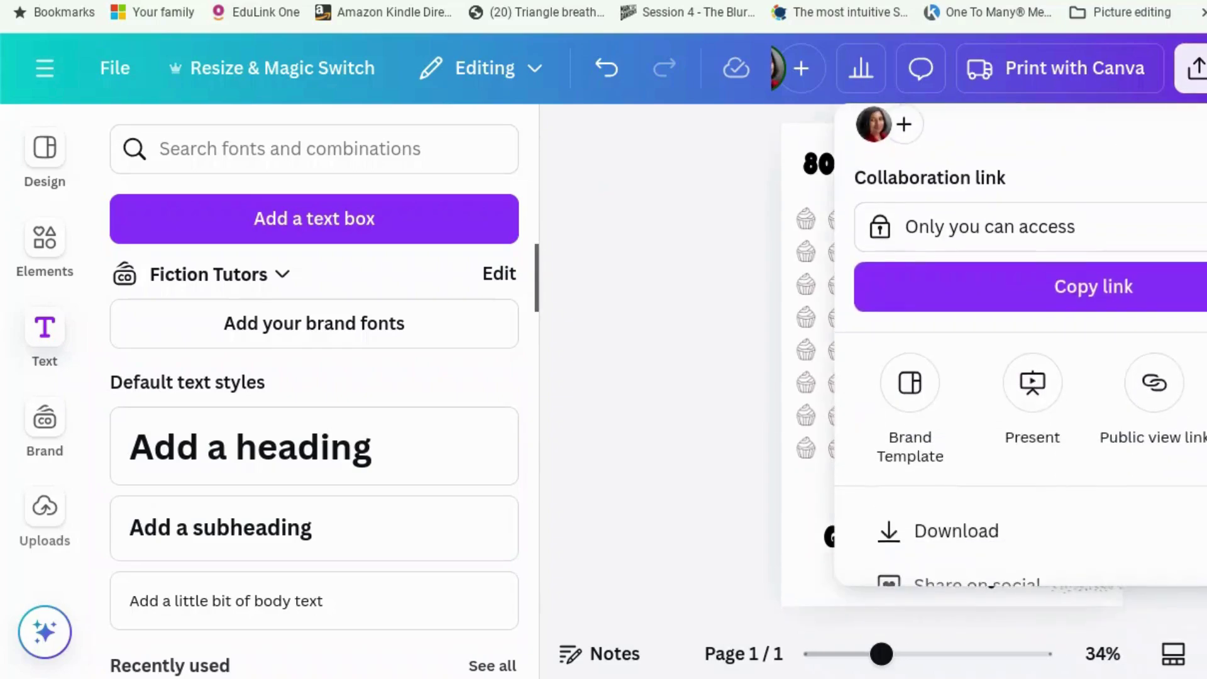
scroll(1018, 409, down, 2)
click(1145, 416)
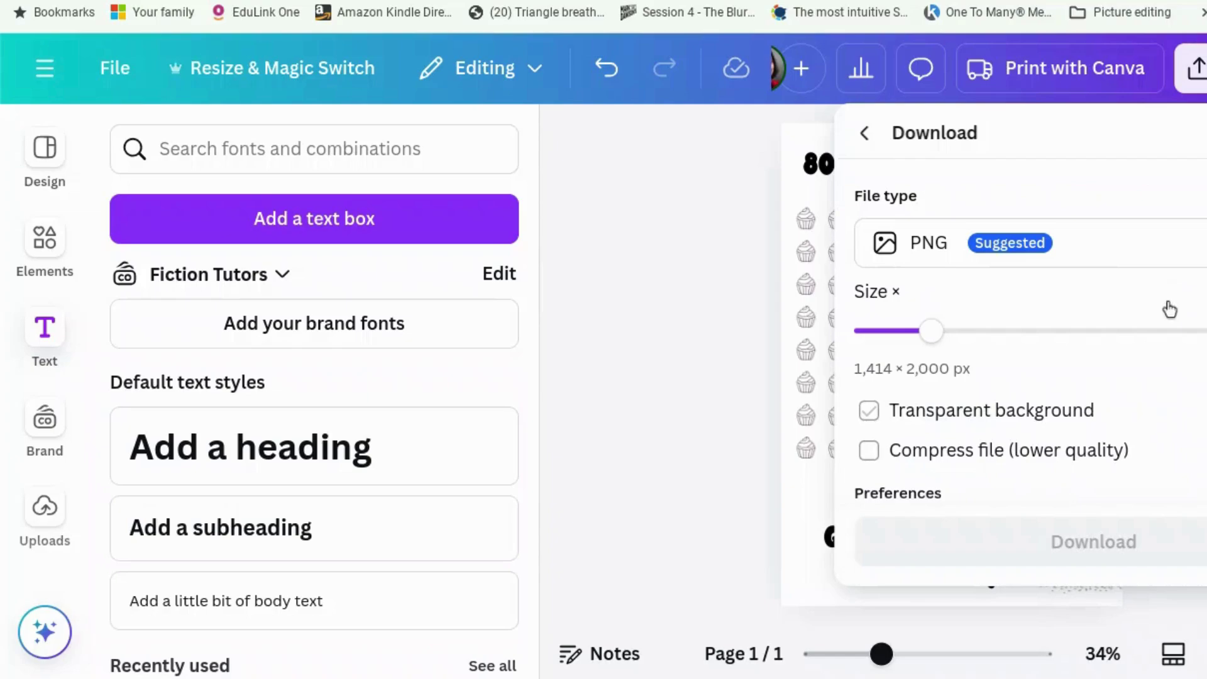
click(1194, 264)
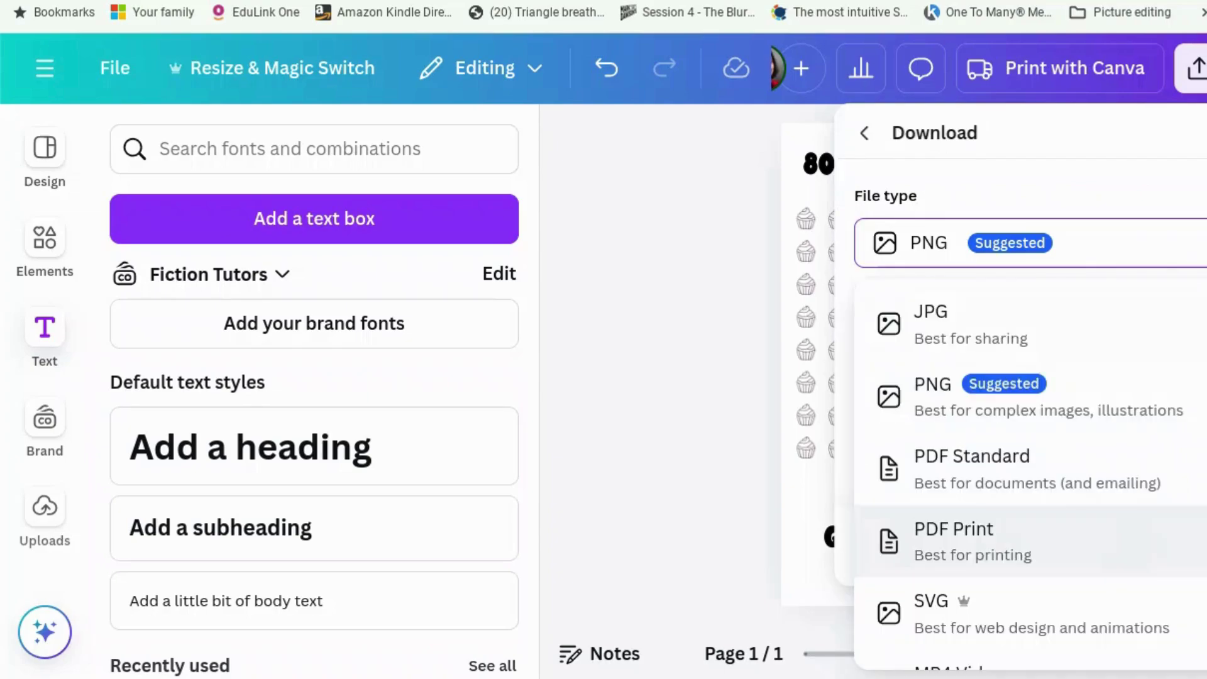
click(1130, 551)
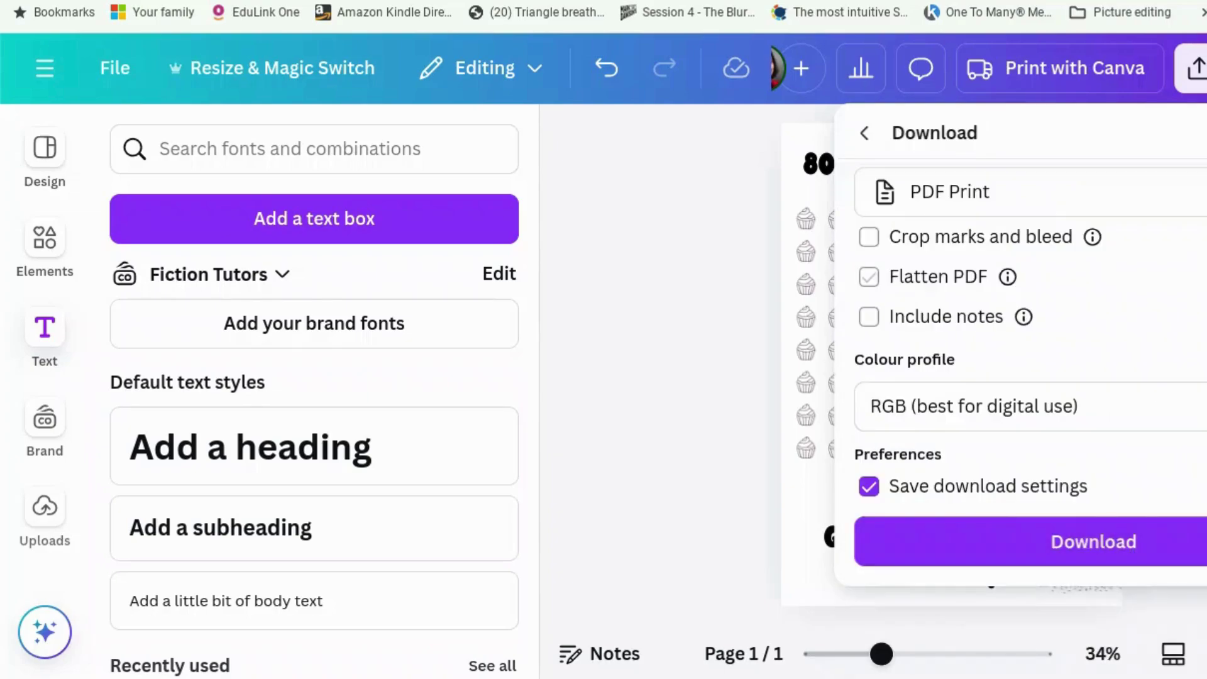